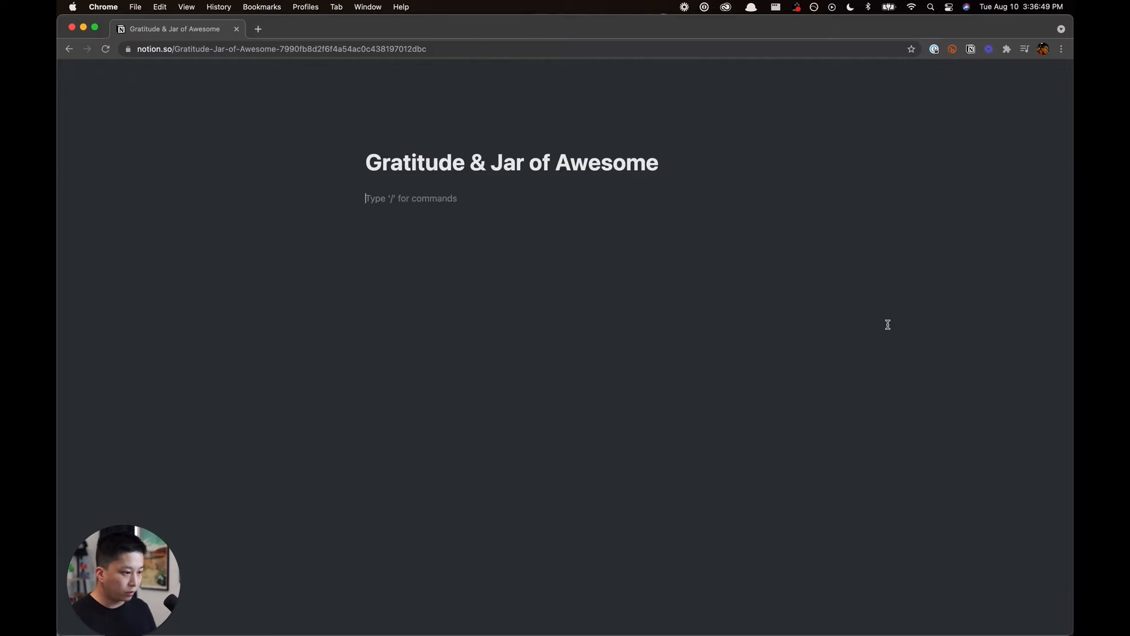
- Insert an inline table database below the page title and name it Journal Entries
{"action": "type", "text": "/table"}
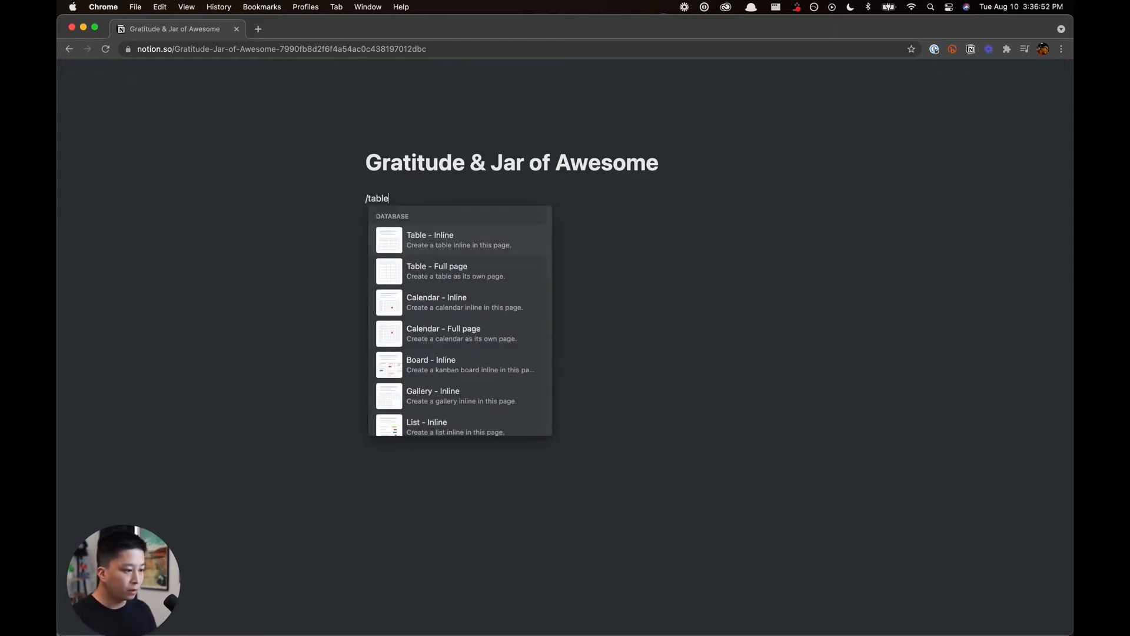
{"action": "key", "text": "Return"}
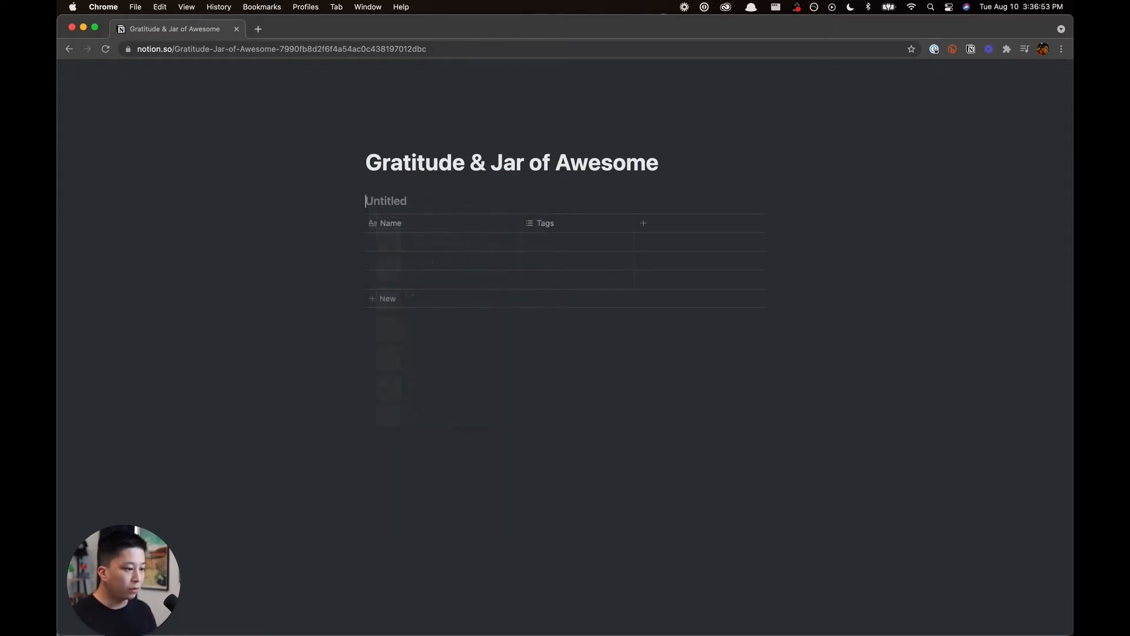
{"action": "type", "text": "J"}
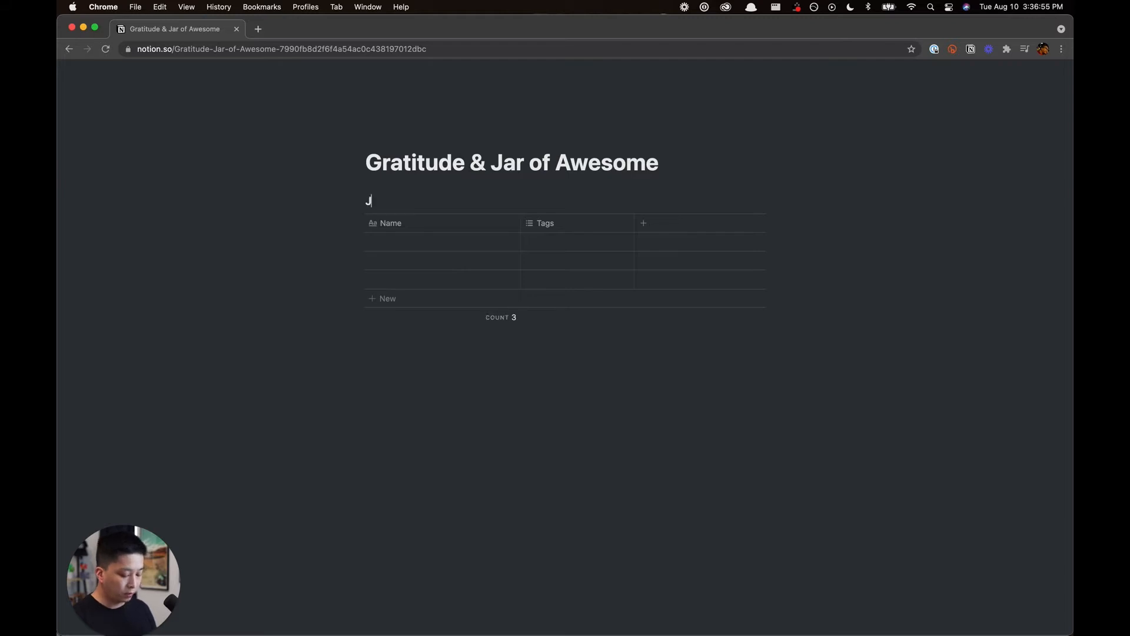
{"action": "type", "text": "ournal Entries"}
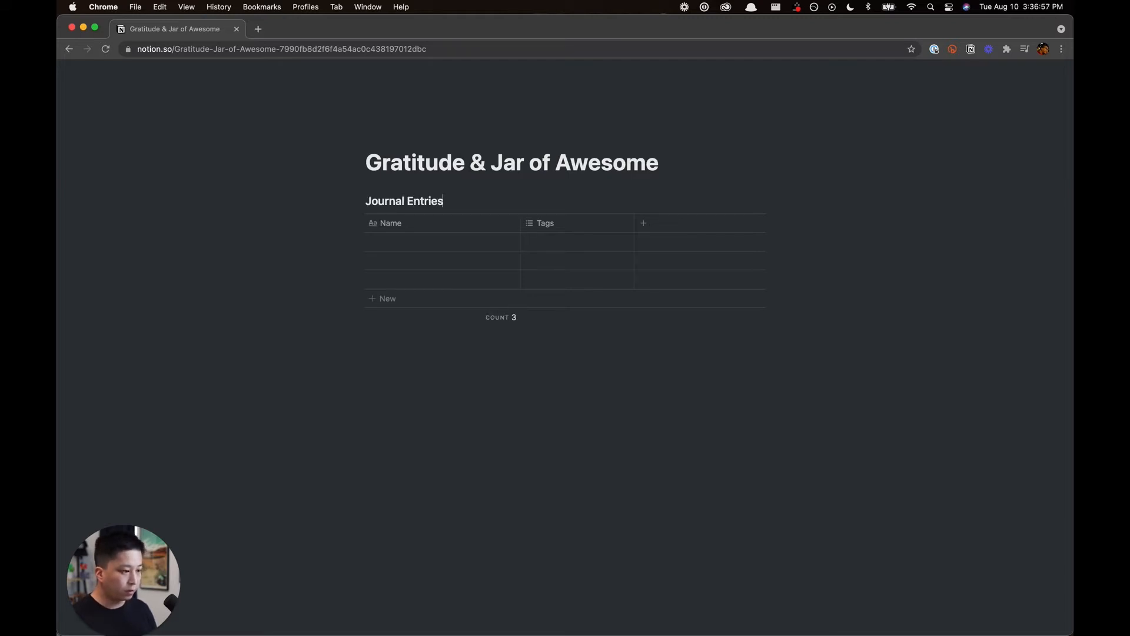
{"action": "left_click", "coordinate": [914, 324]}
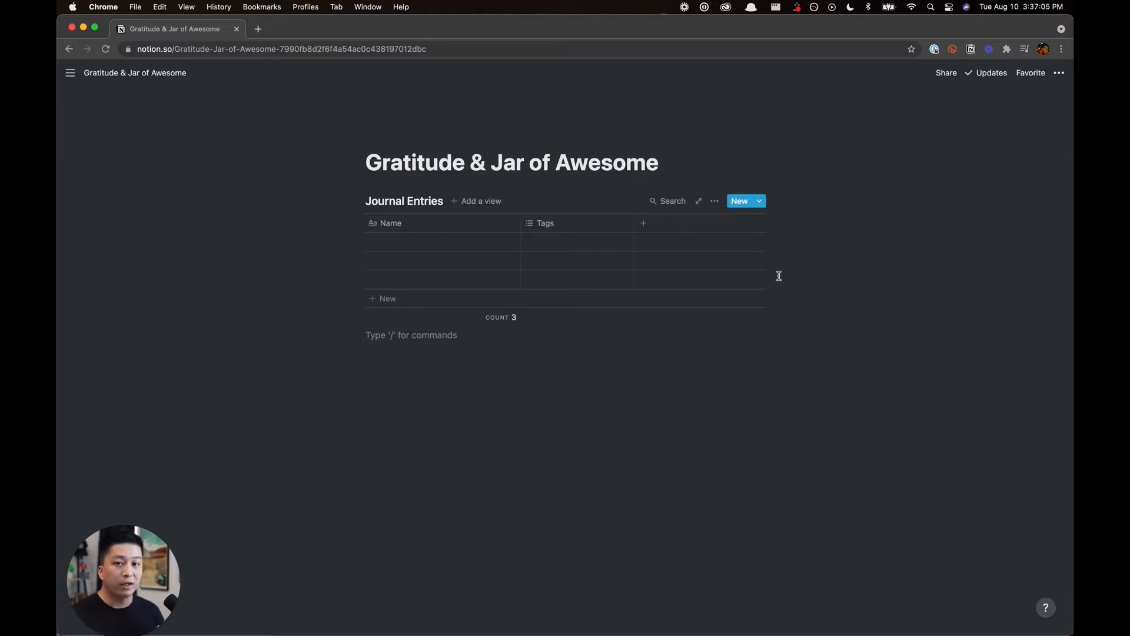
- Rename the Tags column to Entry Date and change its property type to created time
{"action": "left_click", "coordinate": [568, 230]}
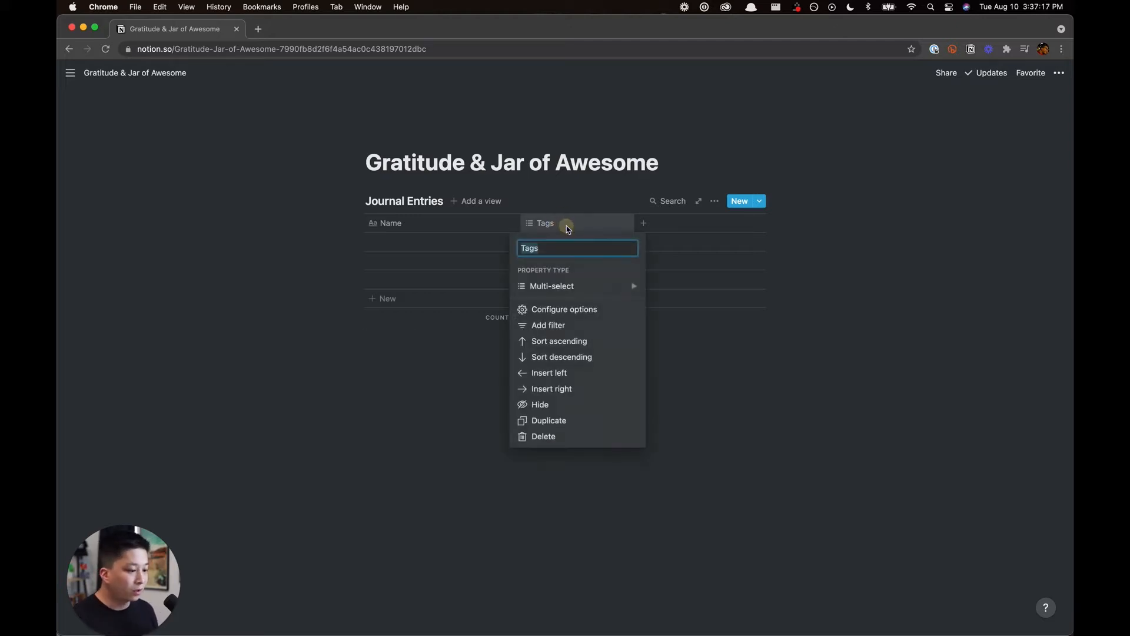
{"action": "type", "text": "Entr"}
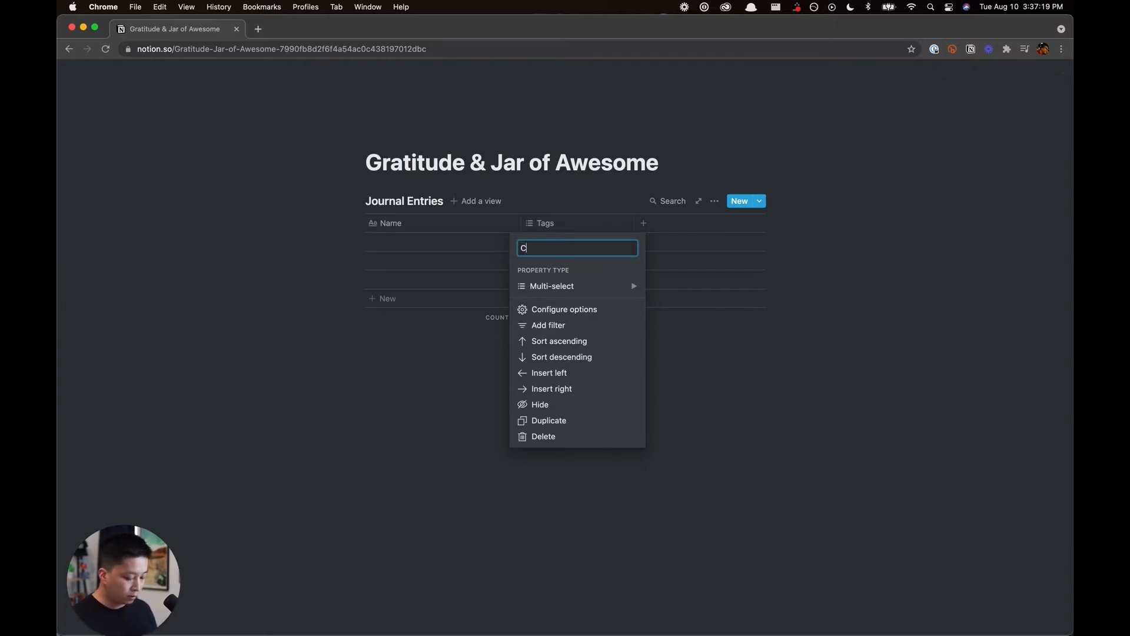
{"action": "type", "text": "y Date"}
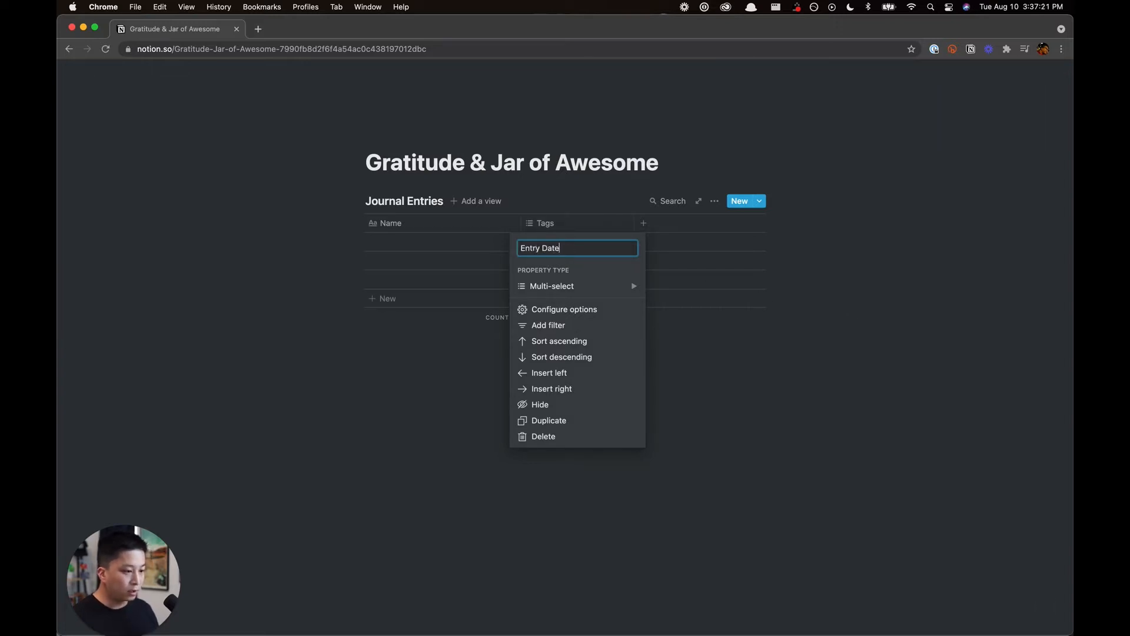
{"action": "mouse_move", "coordinate": [608, 287]}
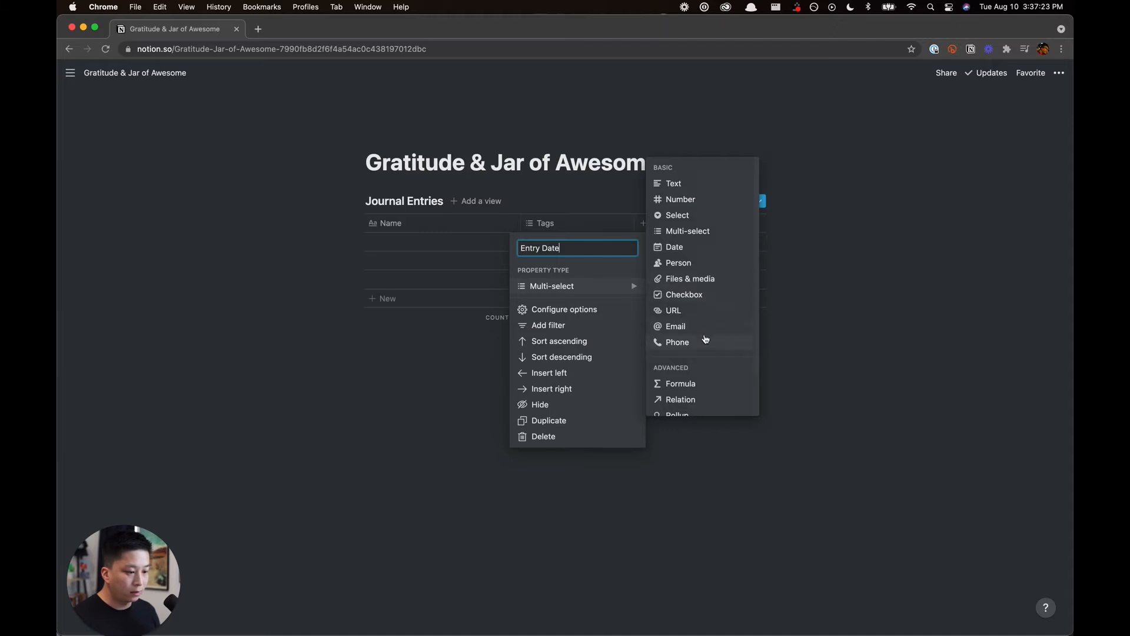
{"action": "scroll", "coordinate": [706, 342], "scroll_direction": "down", "scroll_amount": 3}
{"action": "left_click", "coordinate": [706, 357]}
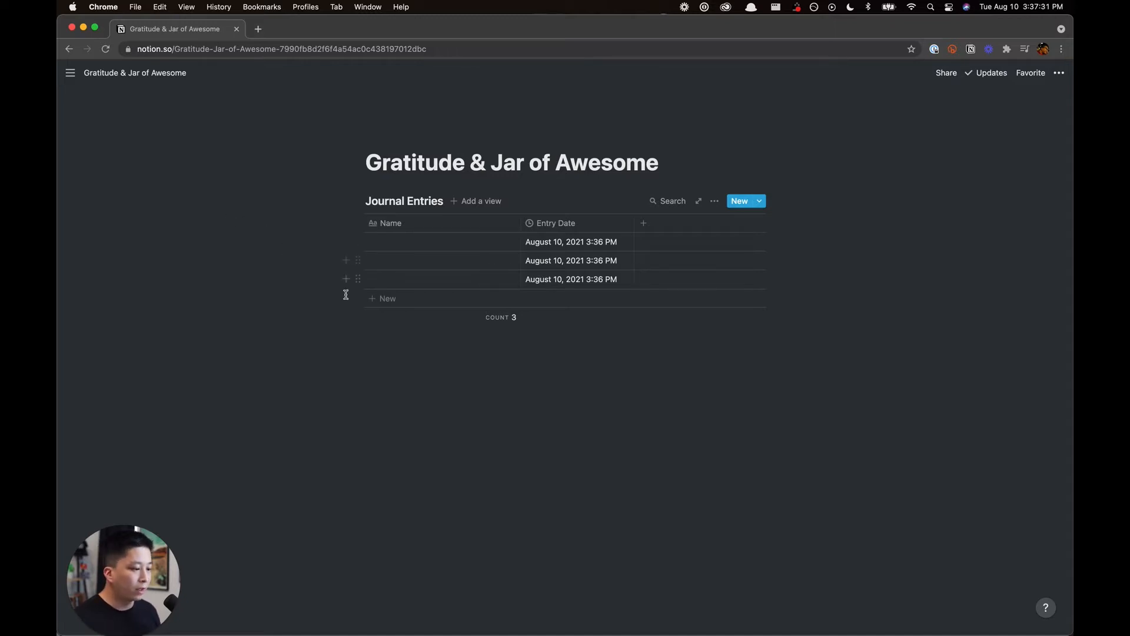
- Add a blank row to Journal Entries, and delete all rows from the table
{"action": "left_click", "coordinate": [384, 298]}
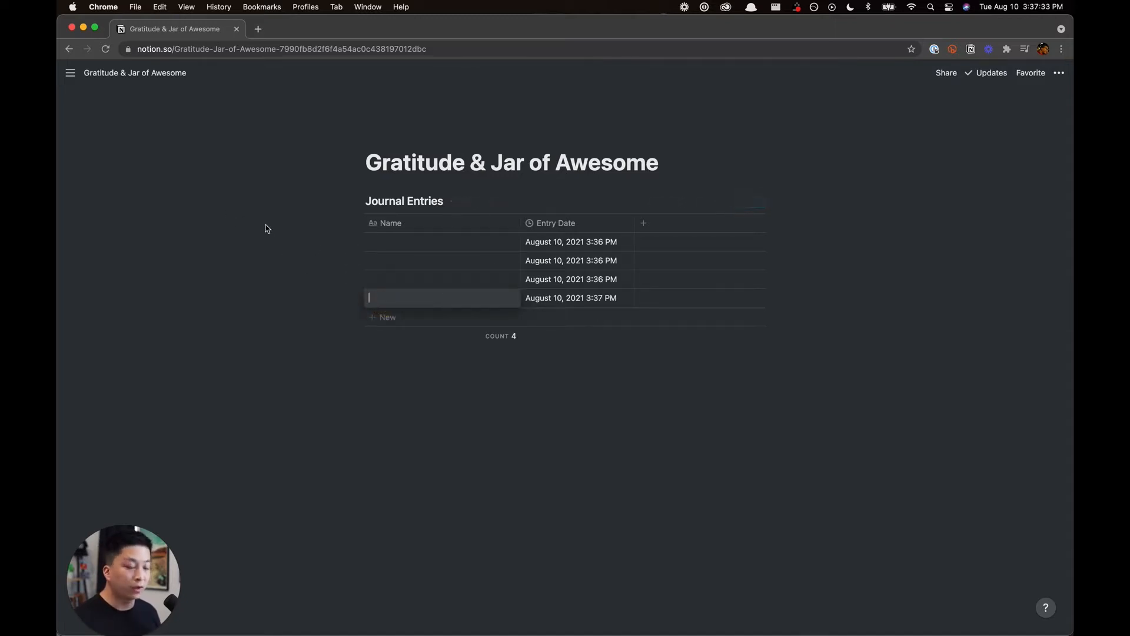
{"action": "left_click", "coordinate": [347, 274]}
{"action": "left_click", "coordinate": [330, 245]}
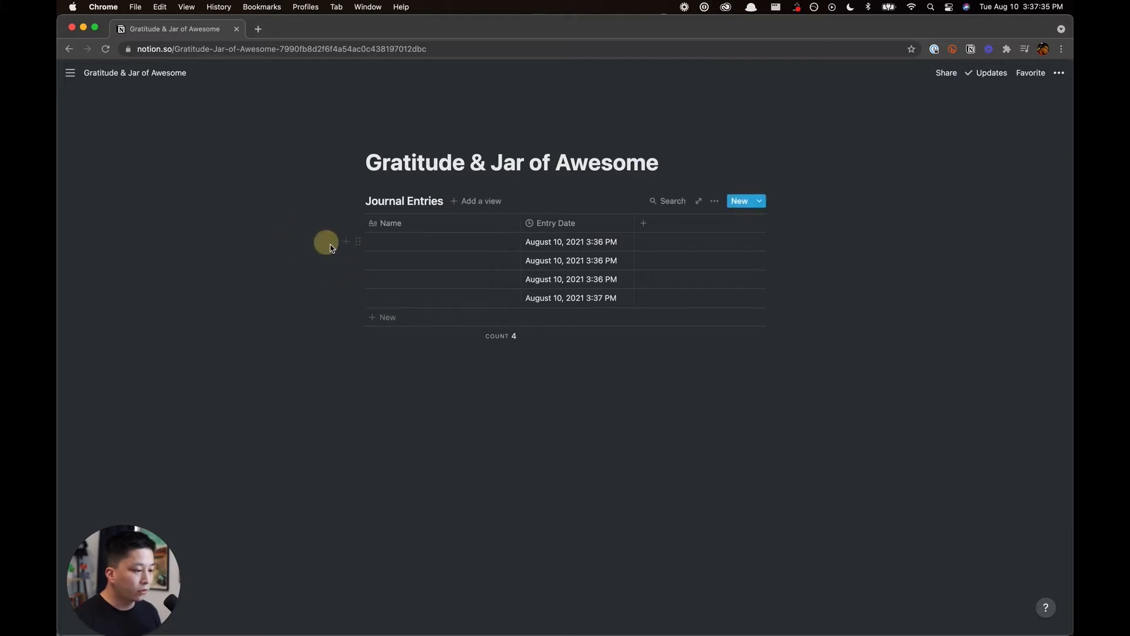
{"action": "left_click_drag", "start_coordinate": [325, 235], "coordinate": [425, 294]}
{"action": "key", "text": "BackSpace"}
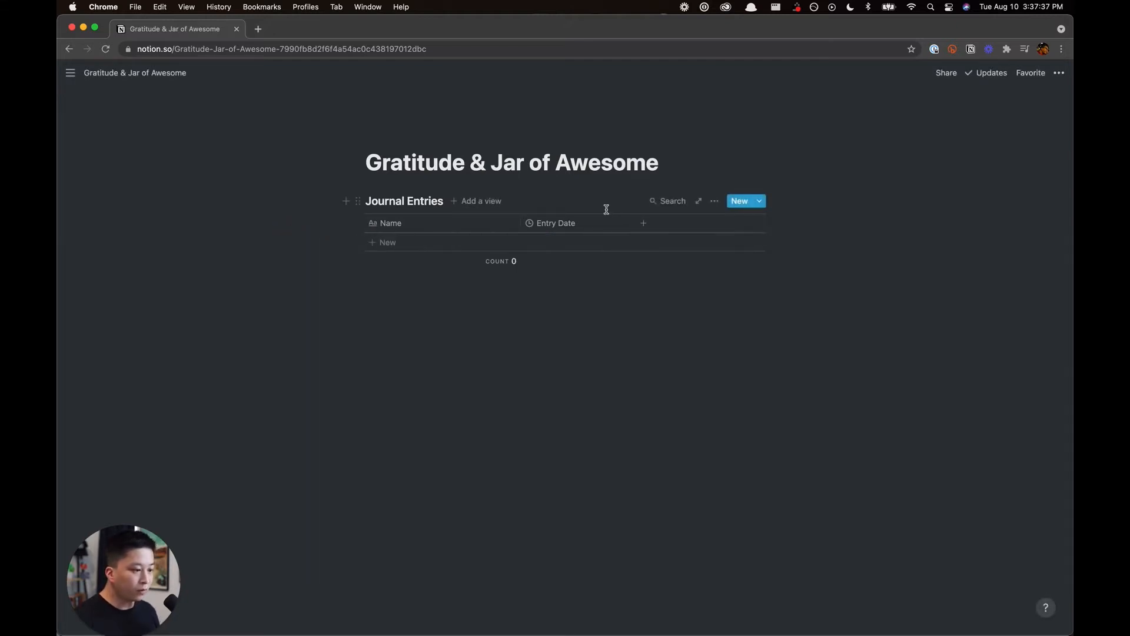
- Move the Entry Date column in front of the Name column and widen the Name column slightly
{"action": "left_click_drag", "start_coordinate": [600, 228], "coordinate": [453, 227]}
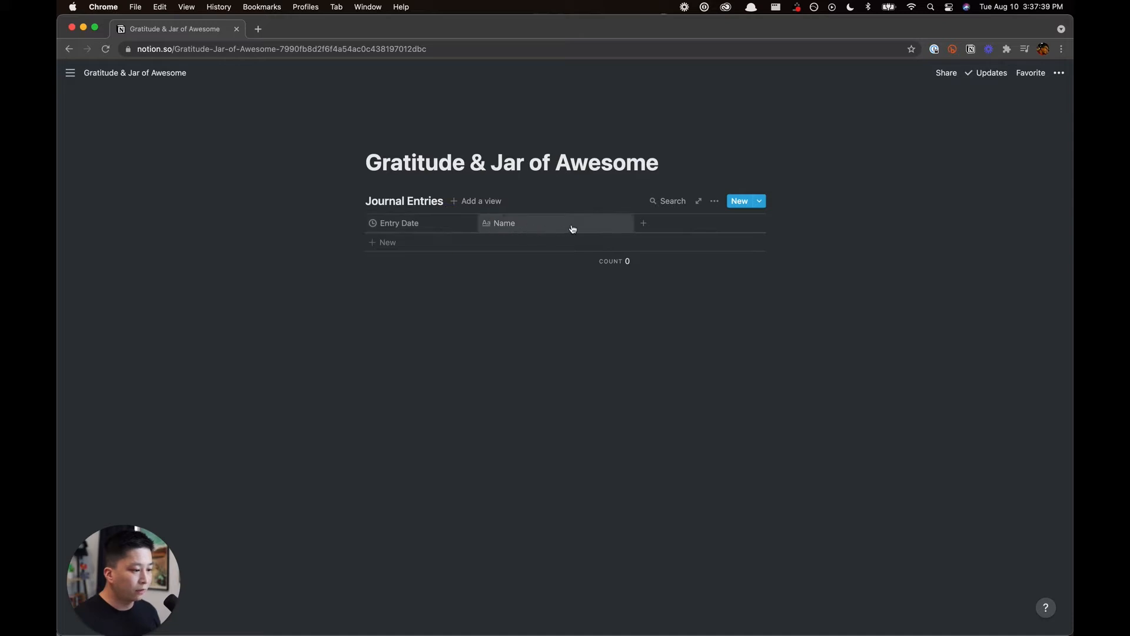
{"action": "left_click_drag", "start_coordinate": [634, 223], "coordinate": [673, 222]}
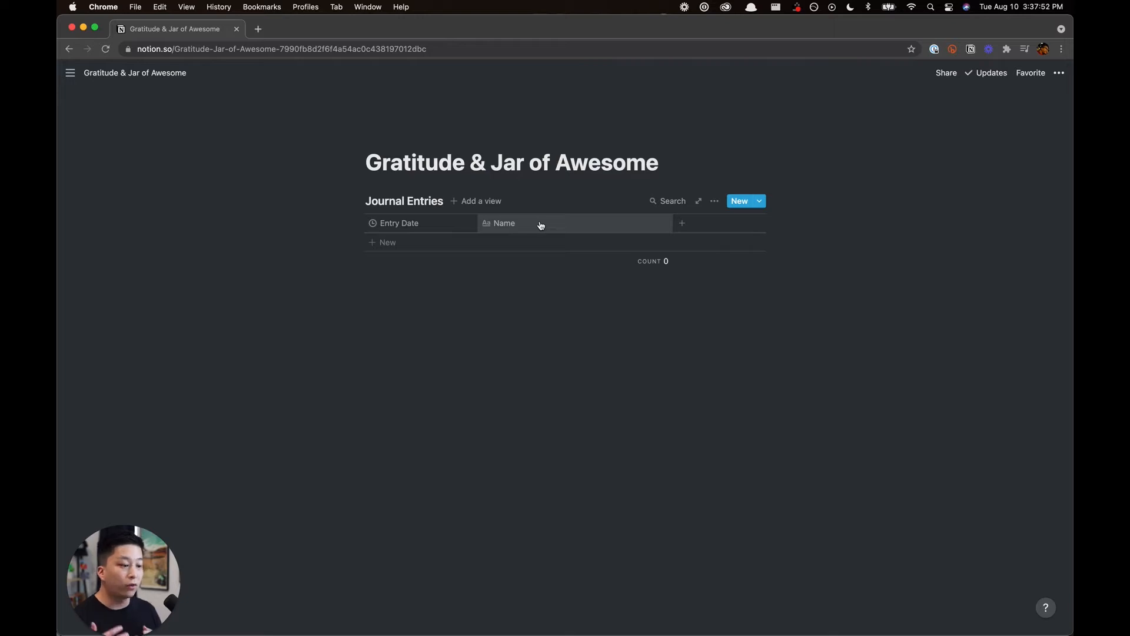
- Rename the Name column to "What am I grateful for? What was awesome?"
{"action": "left_click", "coordinate": [540, 224]}
{"action": "type", "text": "What am I ga"}
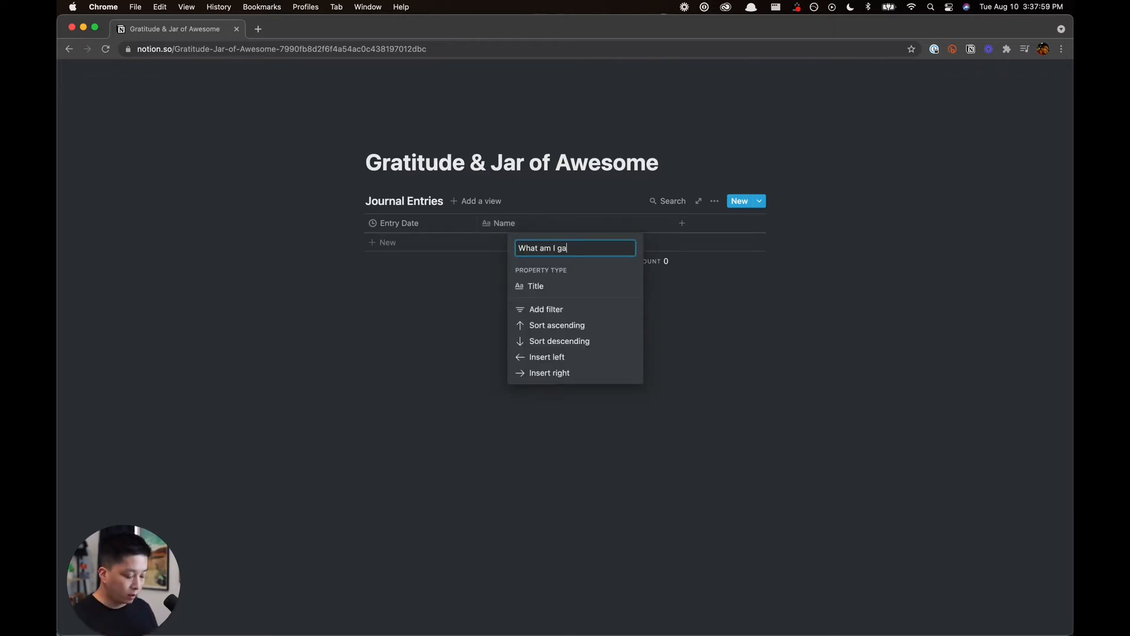
{"action": "key", "text": "BackSpace"}
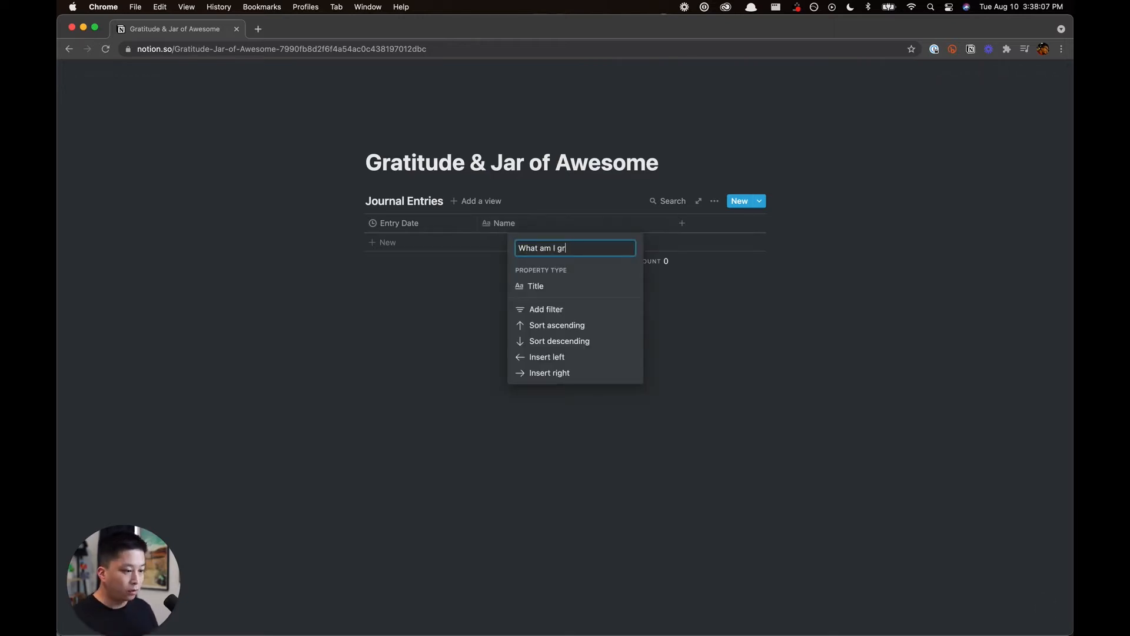
{"action": "type", "text": "rateful for? What was "}
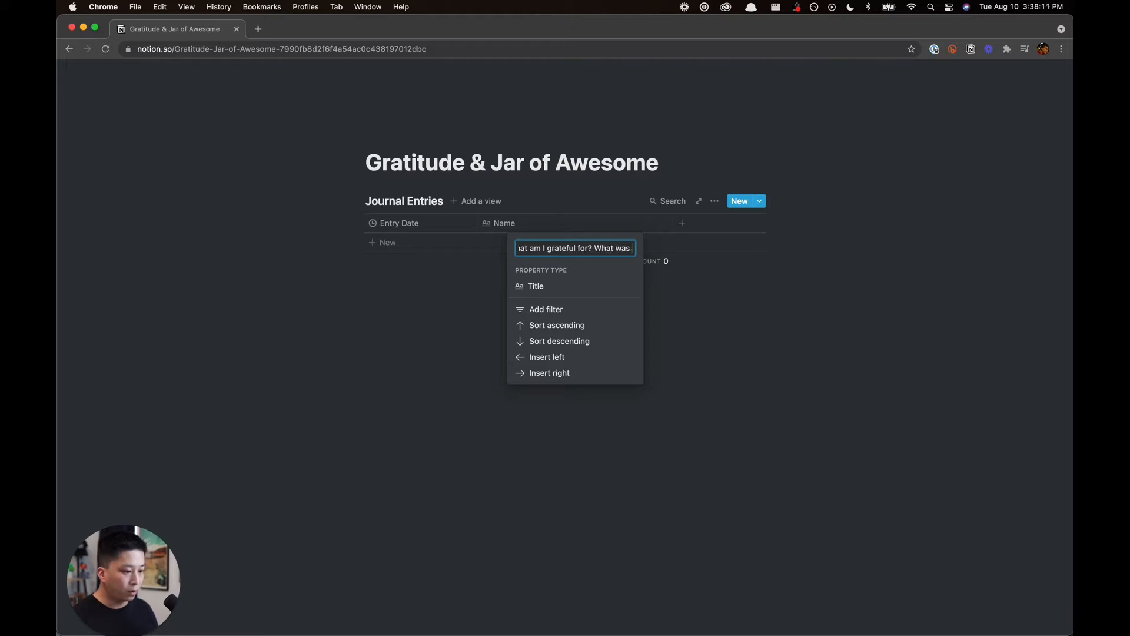
{"action": "type", "text": "aw"}
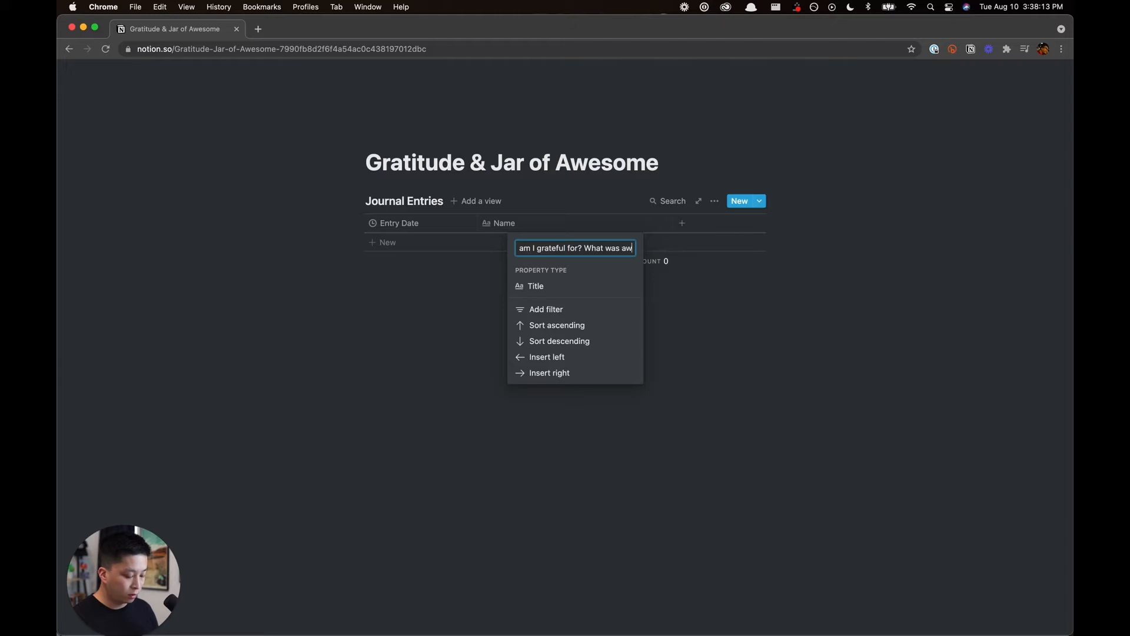
{"action": "type", "text": "esom?"}
{"action": "key", "text": "BackSpace"}
{"action": "type", "text": "e?"}
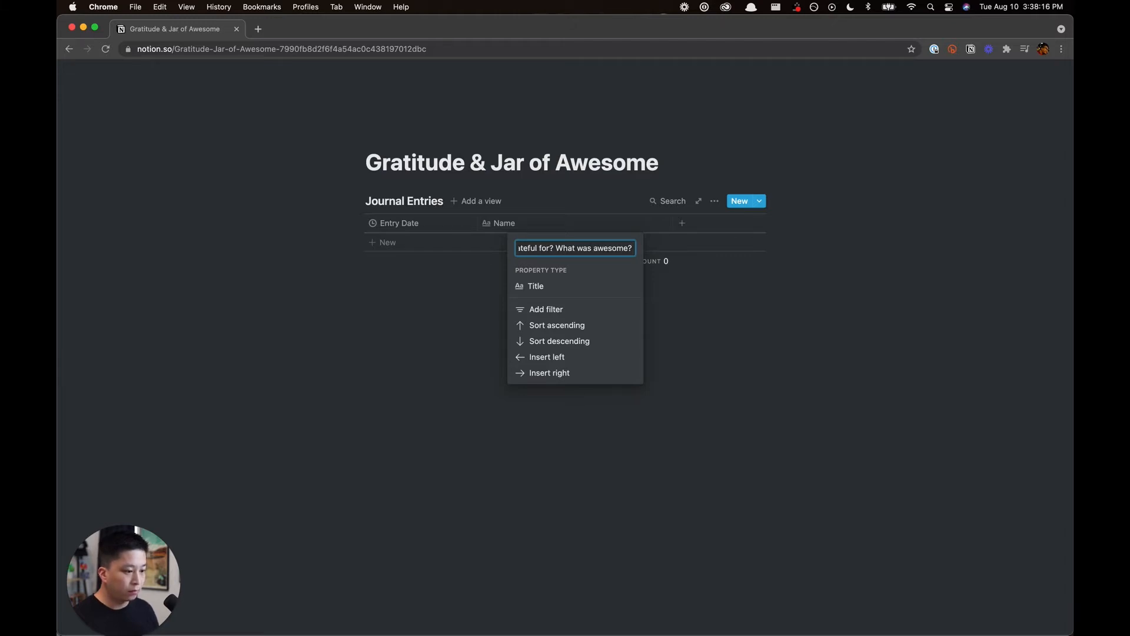
{"action": "key", "text": "Return"}
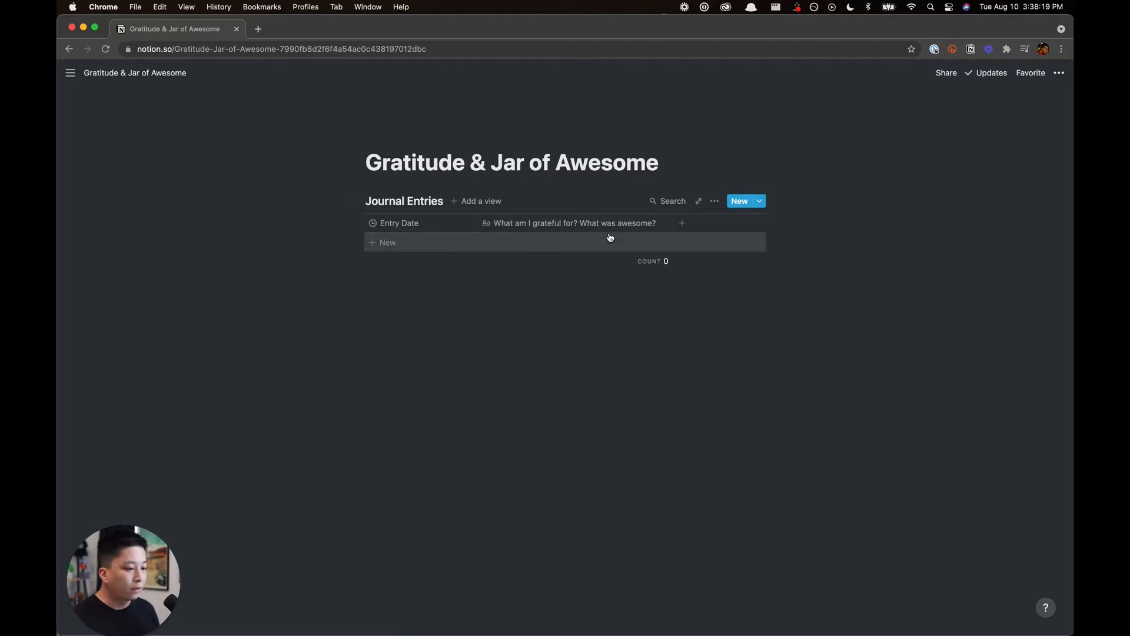
- Add a Select property column named Category after the gratitude question column
{"action": "left_click", "coordinate": [692, 223]}
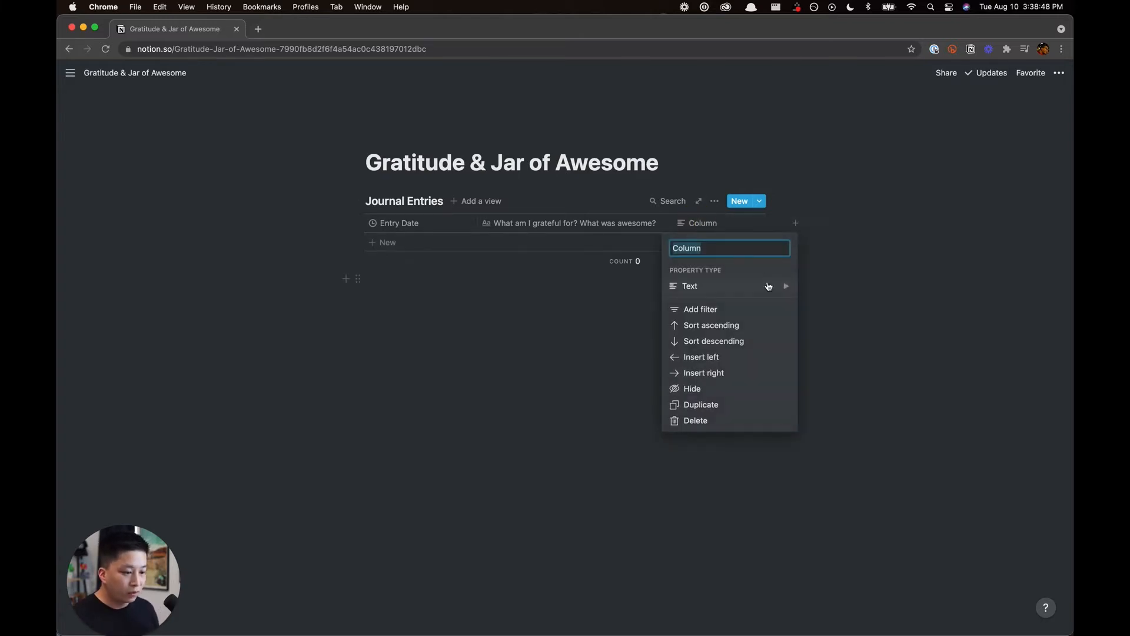
{"action": "mouse_move", "coordinate": [768, 286]}
{"action": "left_click", "coordinate": [840, 214]}
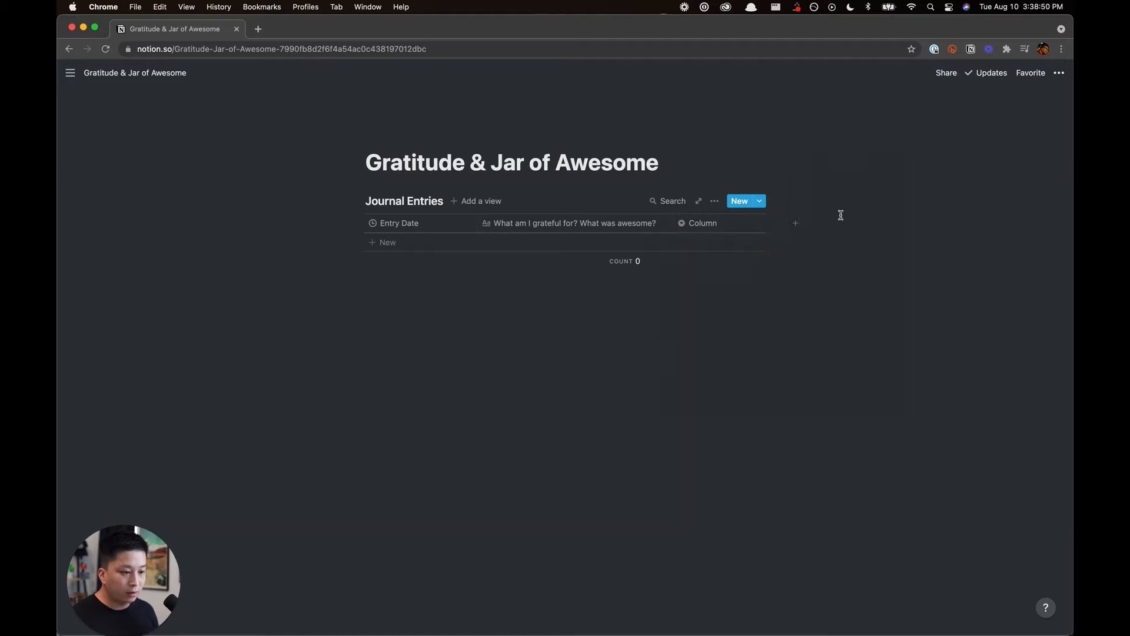
{"action": "left_click", "coordinate": [720, 228]}
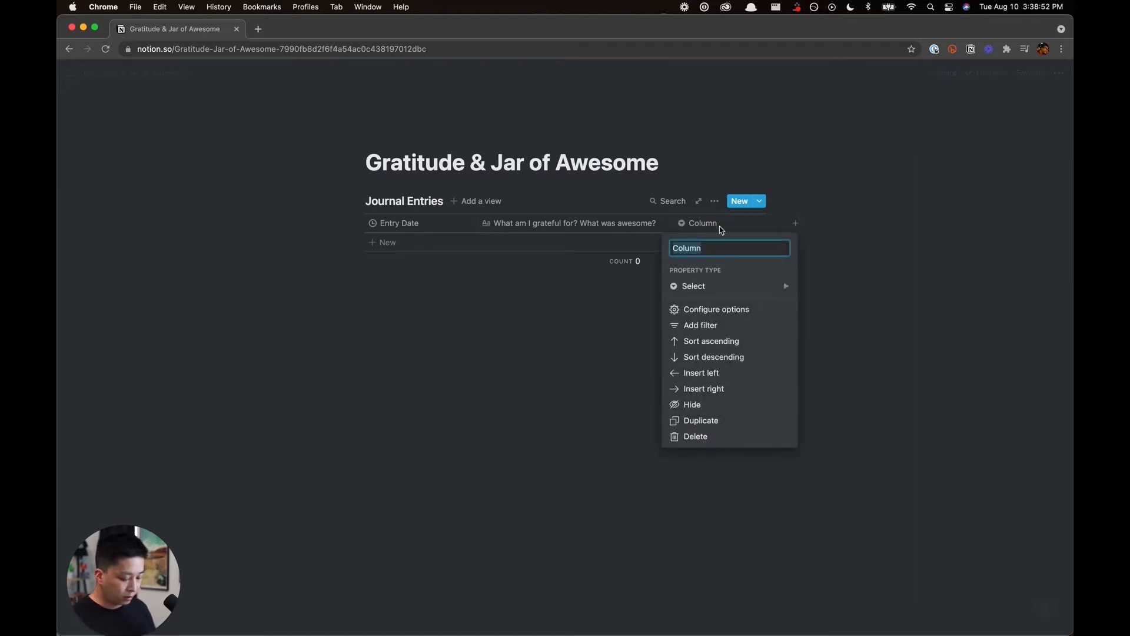
{"action": "type", "text": "Category"}
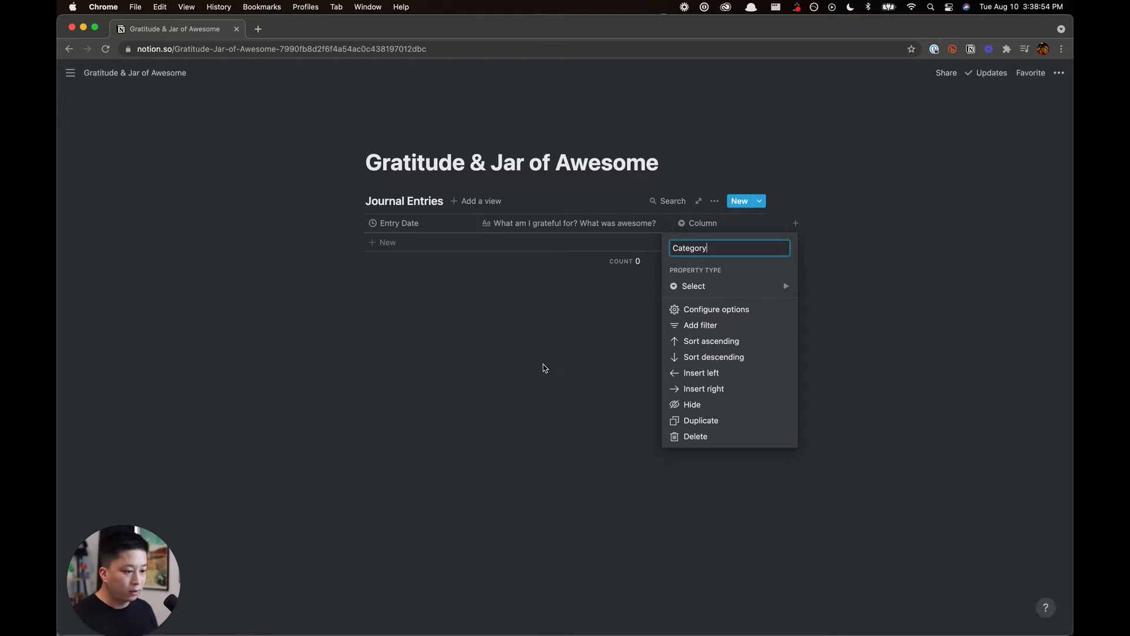
{"action": "left_click", "coordinate": [583, 316]}
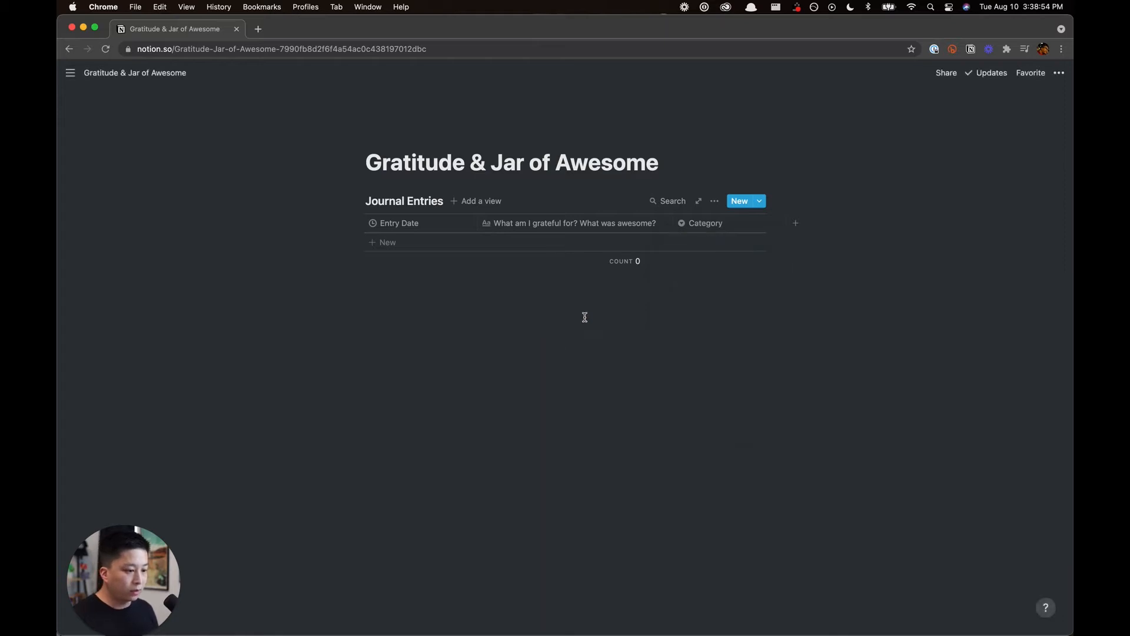
- Set the page layout to full width
{"action": "left_click", "coordinate": [1058, 73]}
{"action": "left_click", "coordinate": [1047, 171]}
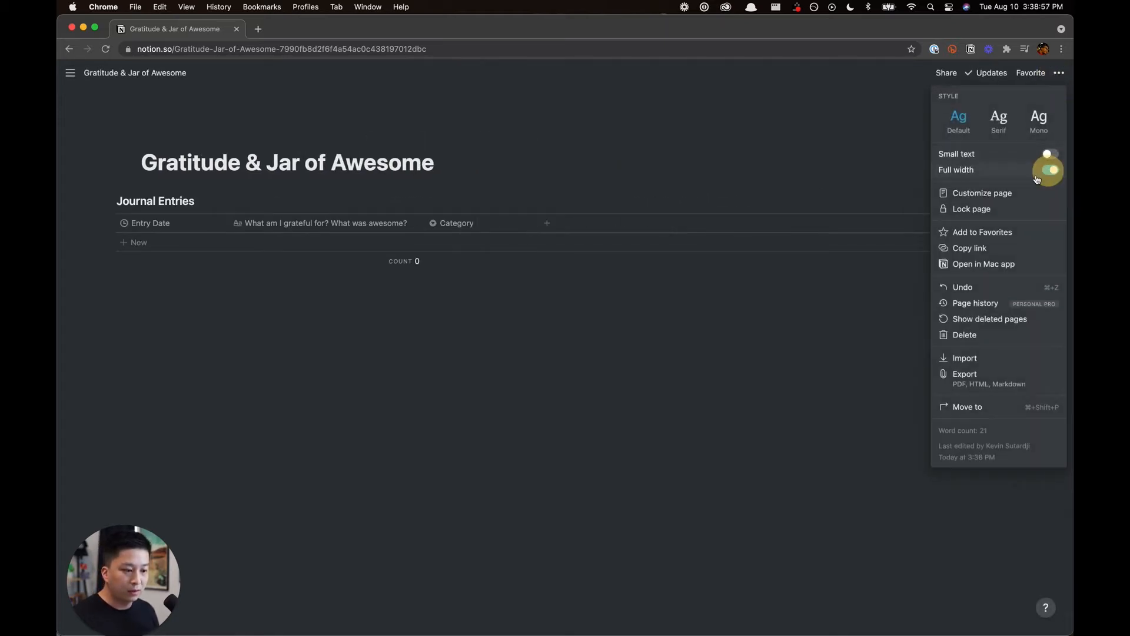
{"action": "left_click", "coordinate": [559, 357]}
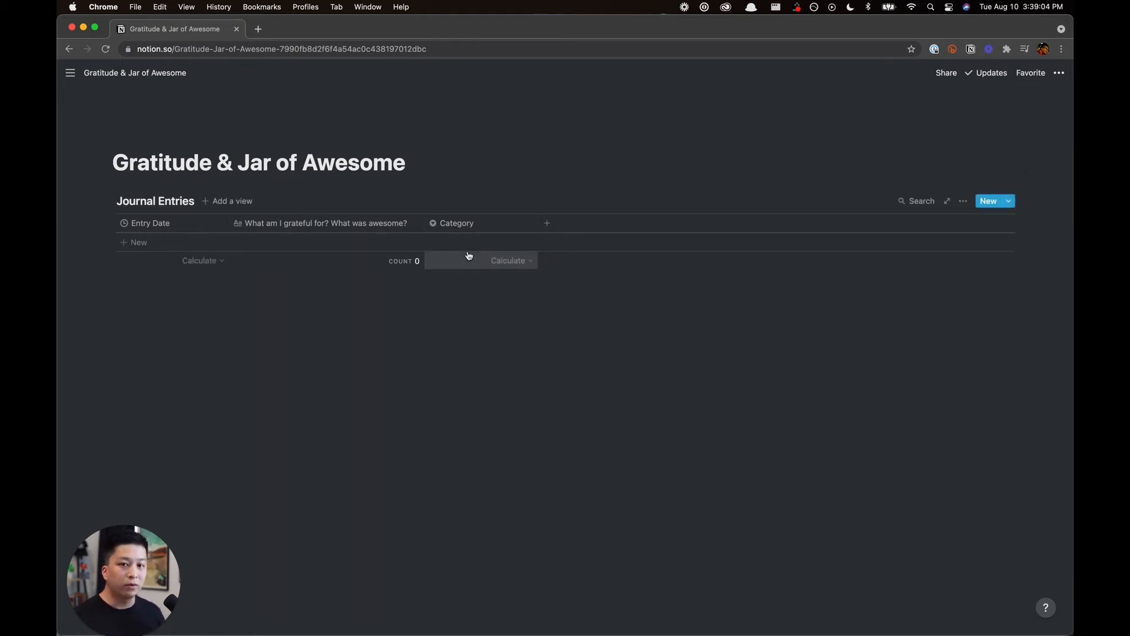
- Add a Multi-select property column named Tags after the Category column
{"action": "left_click", "coordinate": [547, 226]}
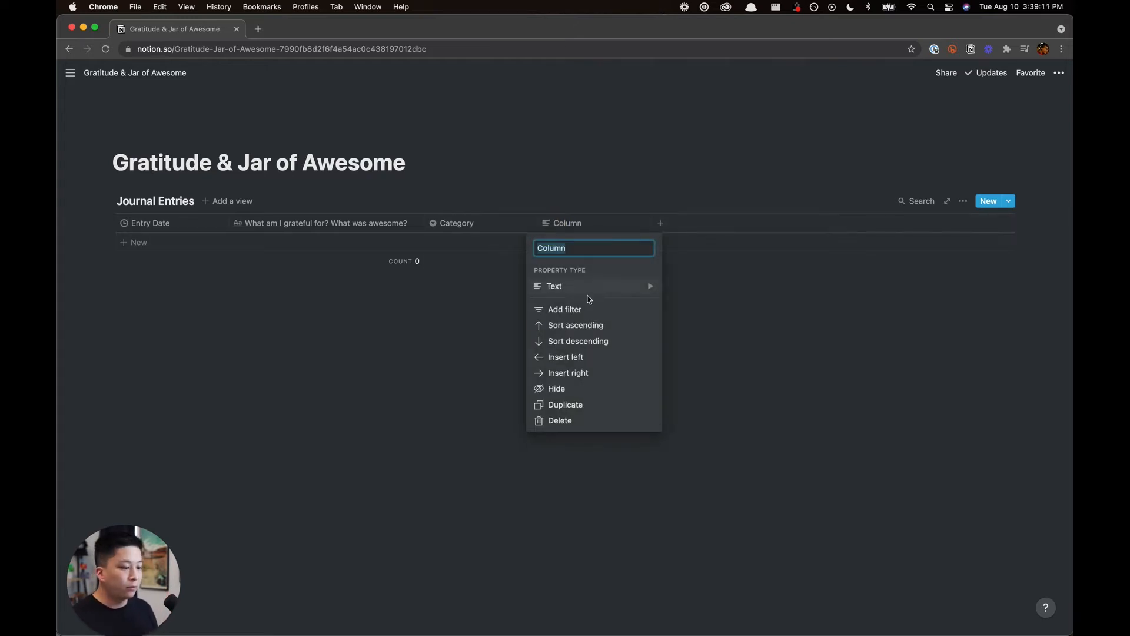
{"action": "mouse_move", "coordinate": [594, 287]}
{"action": "left_click", "coordinate": [750, 230]}
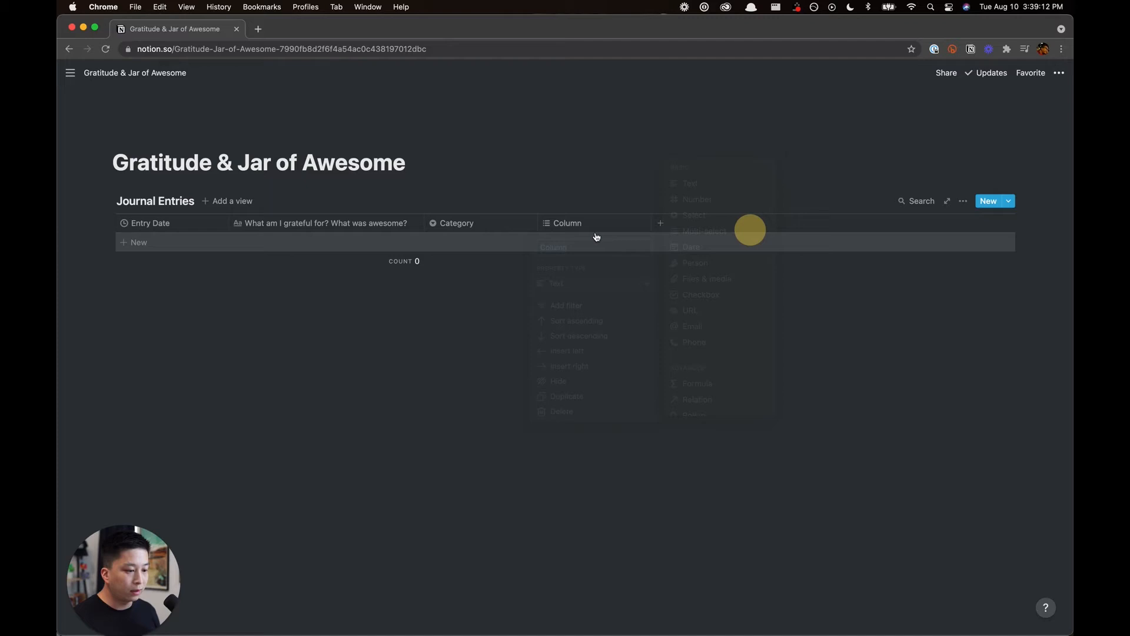
{"action": "left_click", "coordinate": [566, 224]}
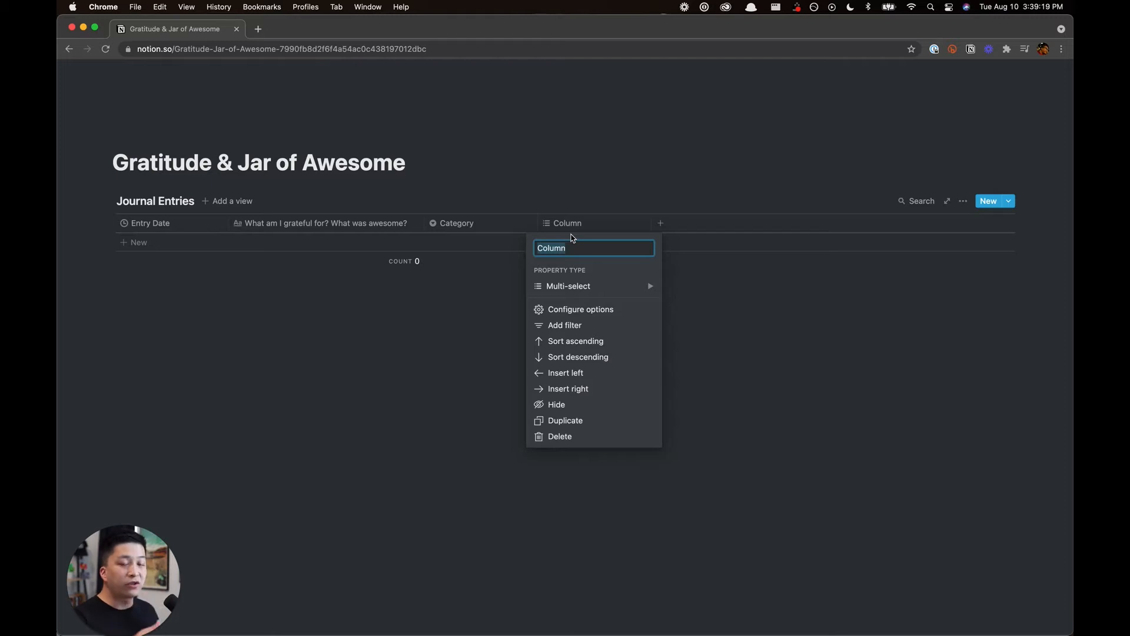
{"action": "type", "text": "Tags"}
{"action": "key", "text": "Return"}
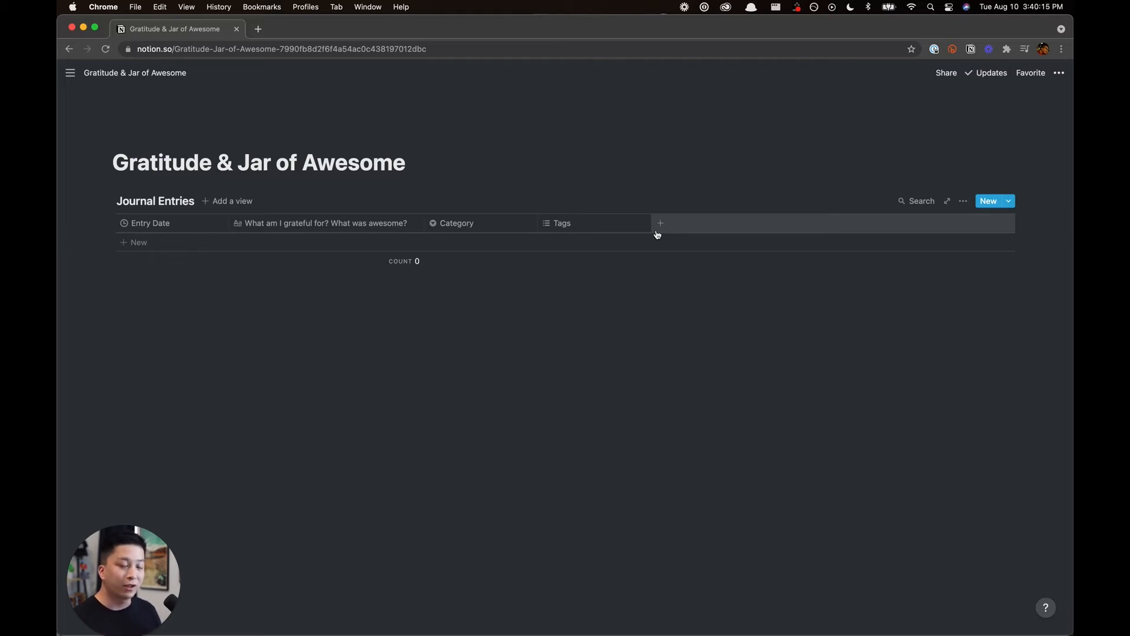
- Add a Text property column named "How are you feeling?" after the Tags column
{"action": "left_click", "coordinate": [657, 231]}
{"action": "type", "text": "How are you"}
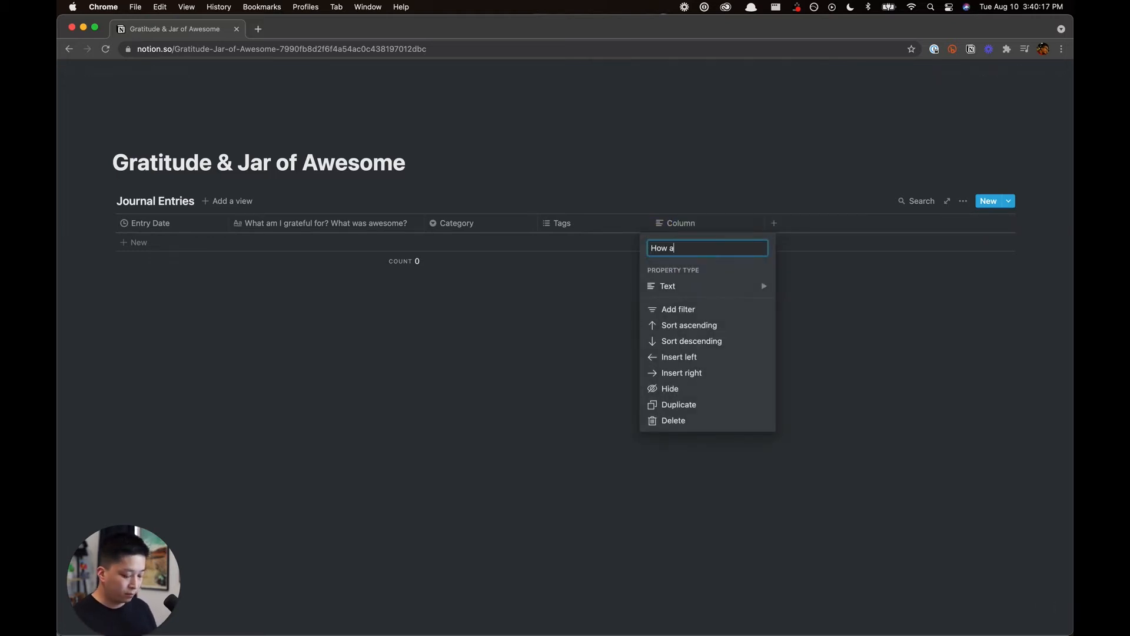
{"action": "type", "text": " feeling?"}
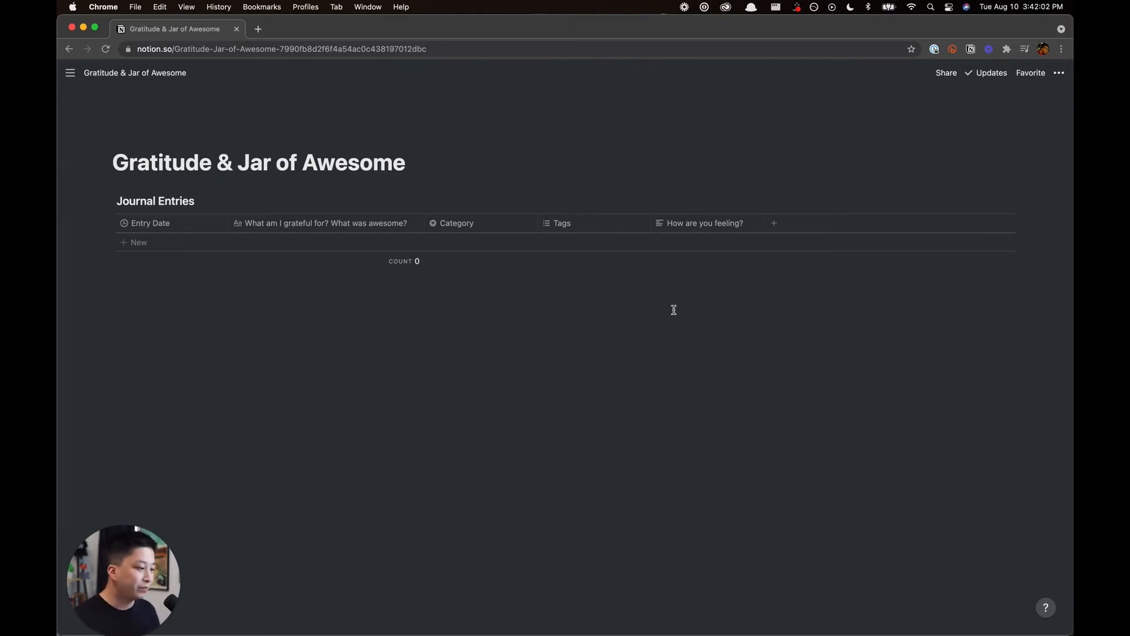
- Add a new entry to the Journal Entries table with the text "I am grateful for my cup of coffee"
{"action": "left_click", "coordinate": [138, 241]}
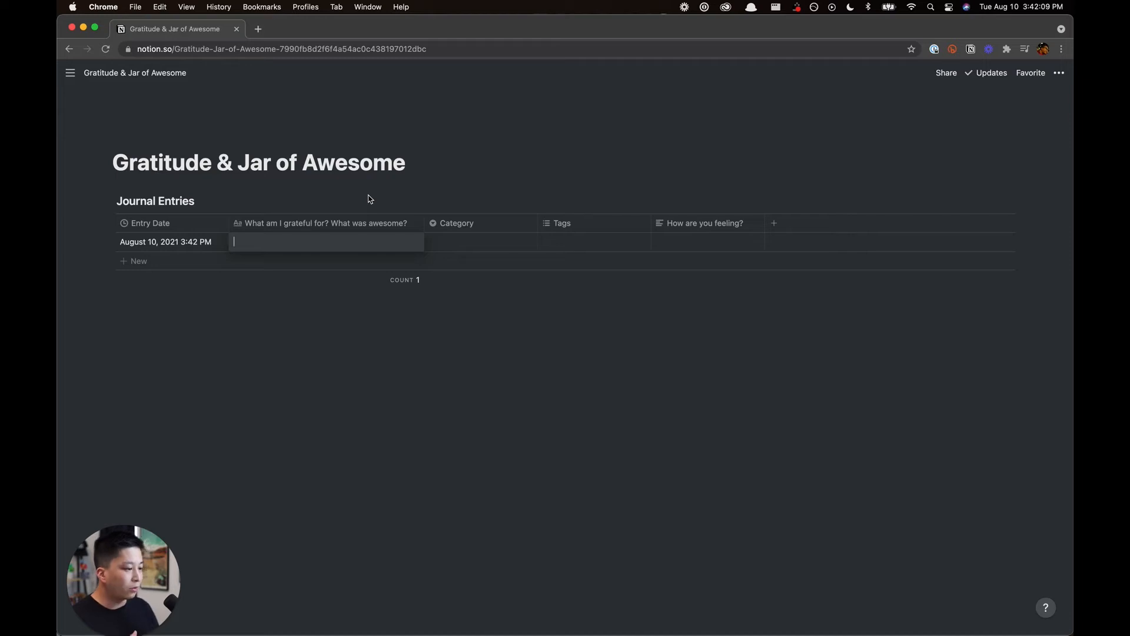
{"action": "type", "text": "I"}
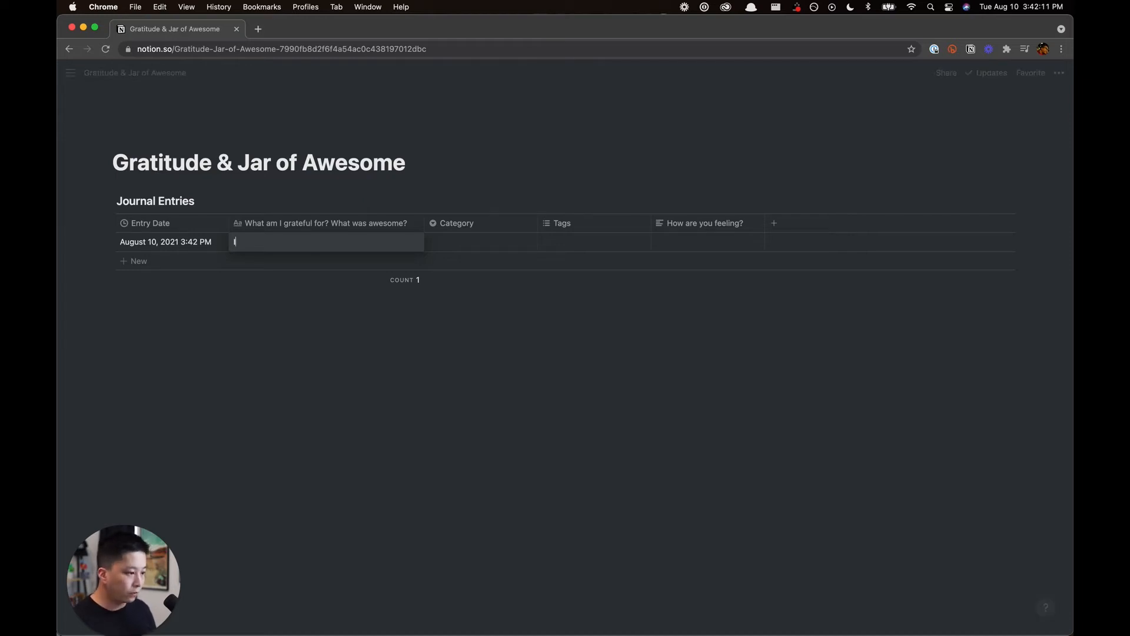
{"action": "type", "text": " am grateful for m"}
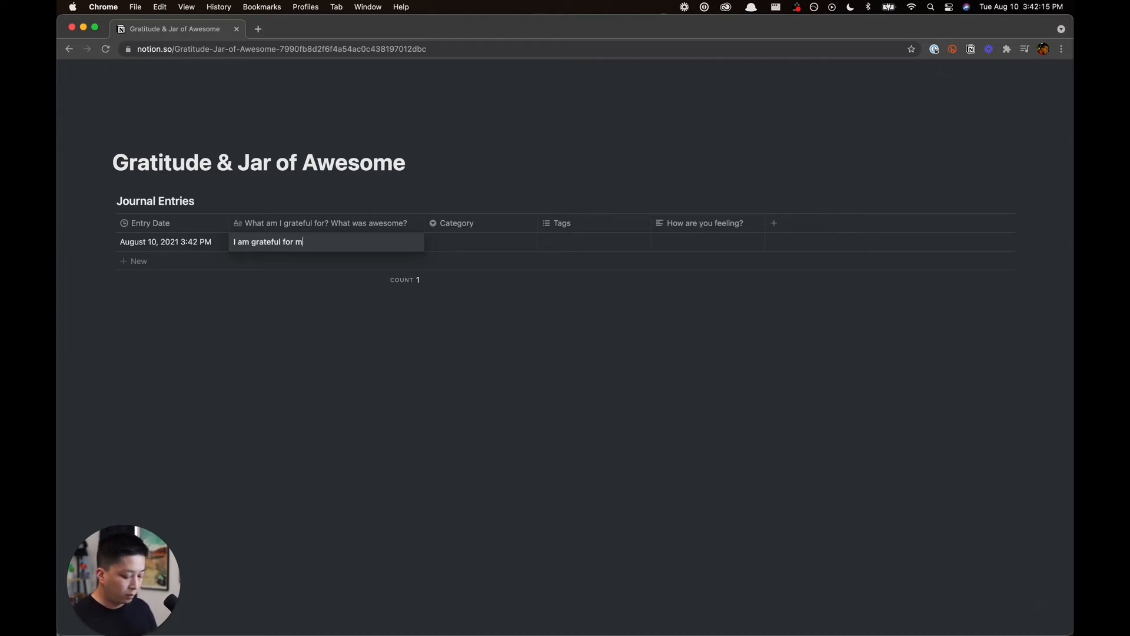
{"action": "type", "text": "y cup of coffee"}
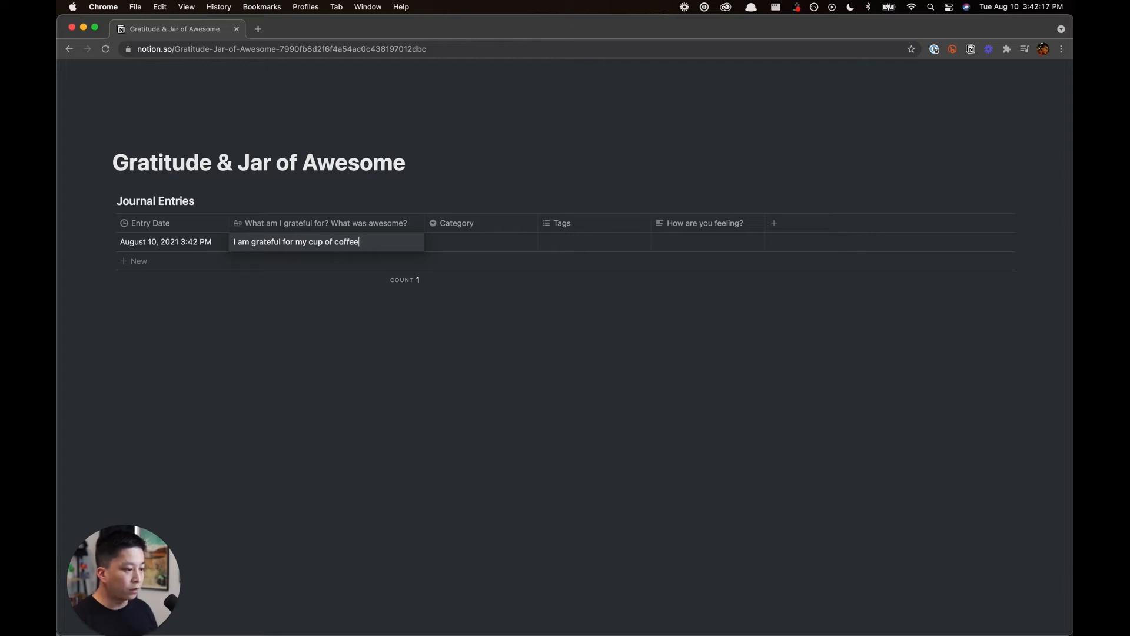
- Set the coffee entry's Category to a new option named Gratitude and color that option green
{"action": "left_click", "coordinate": [480, 243]}
{"action": "type", "text": "Grat"}
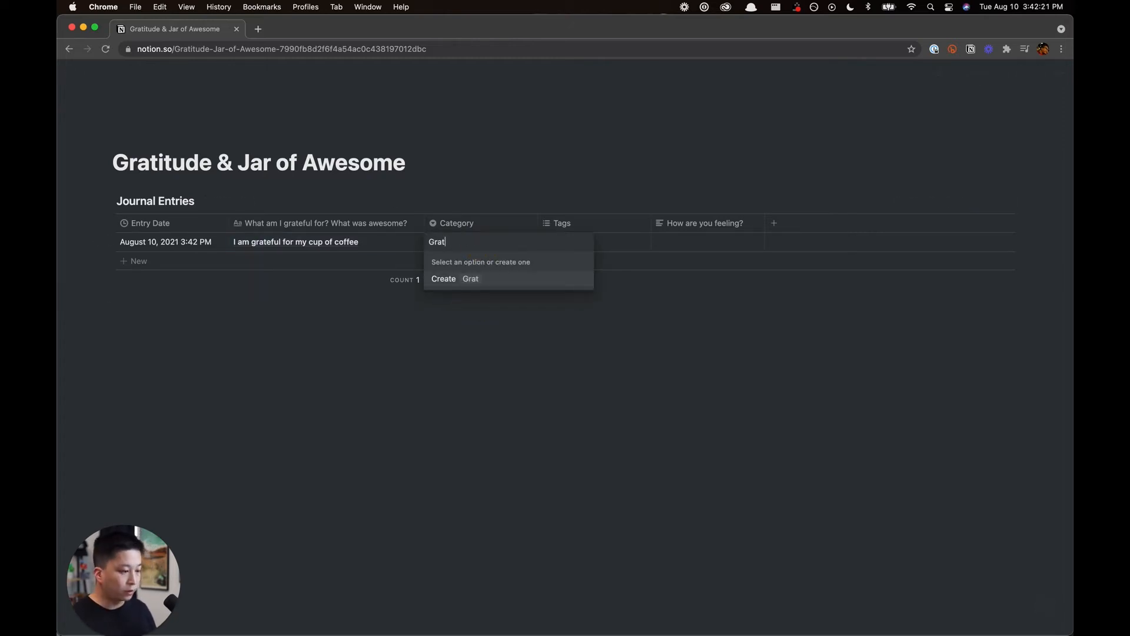
{"action": "type", "text": "itude"}
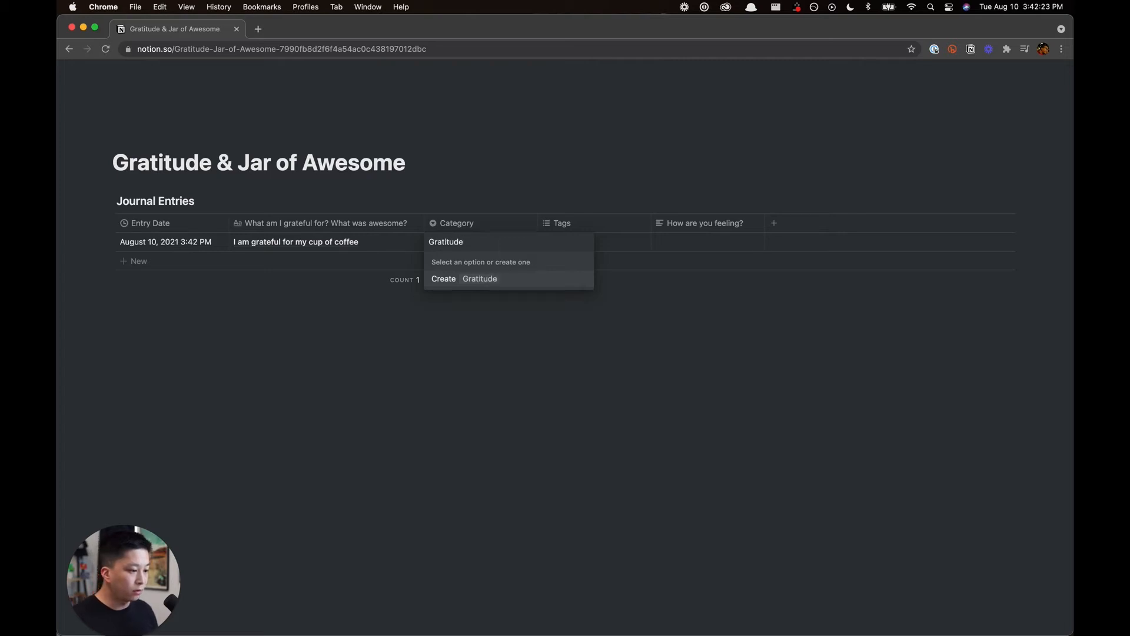
{"action": "left_click", "coordinate": [532, 283]}
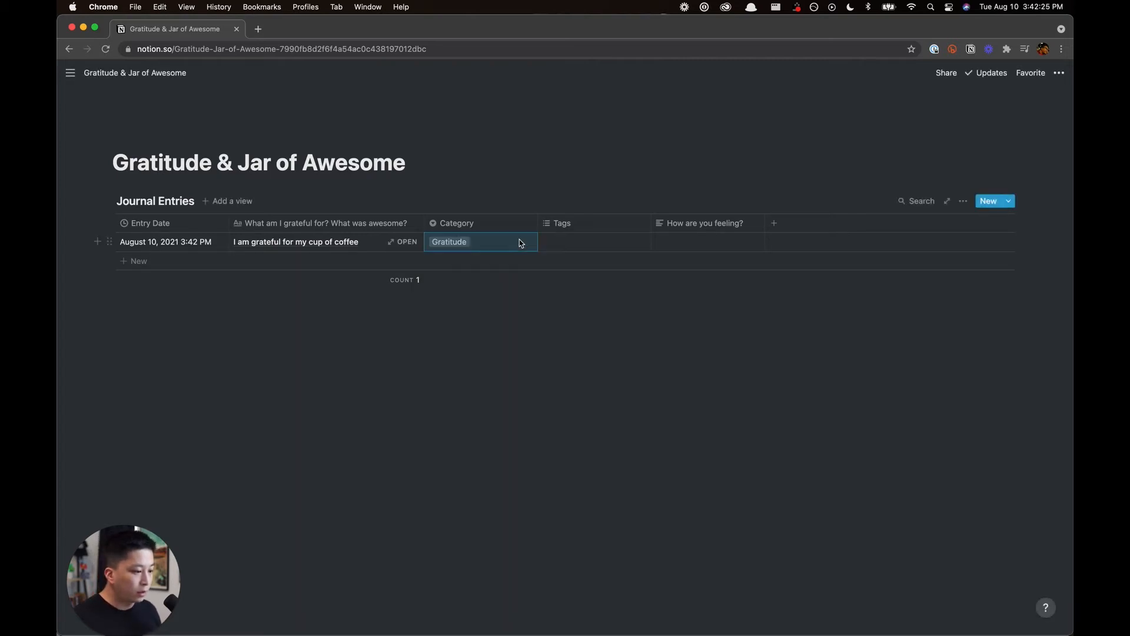
{"action": "left_click", "coordinate": [521, 242]}
{"action": "left_click", "coordinate": [582, 279]}
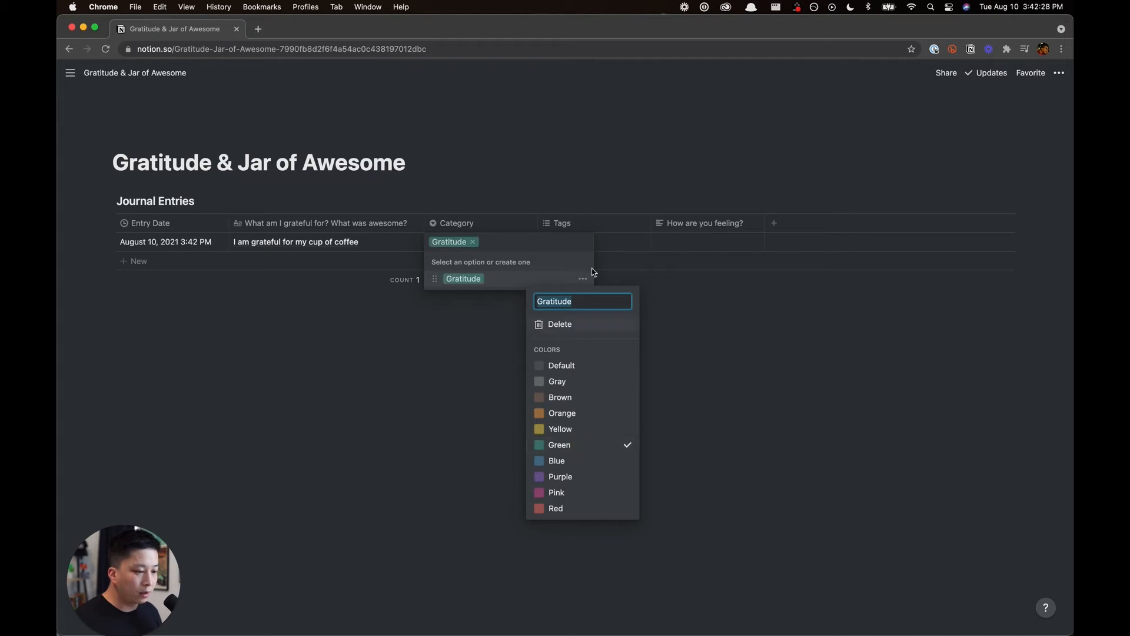
- Tag the coffee entry with a new tag named Coffee
{"action": "left_click", "coordinate": [612, 245]}
{"action": "type", "text": "Coffee"}
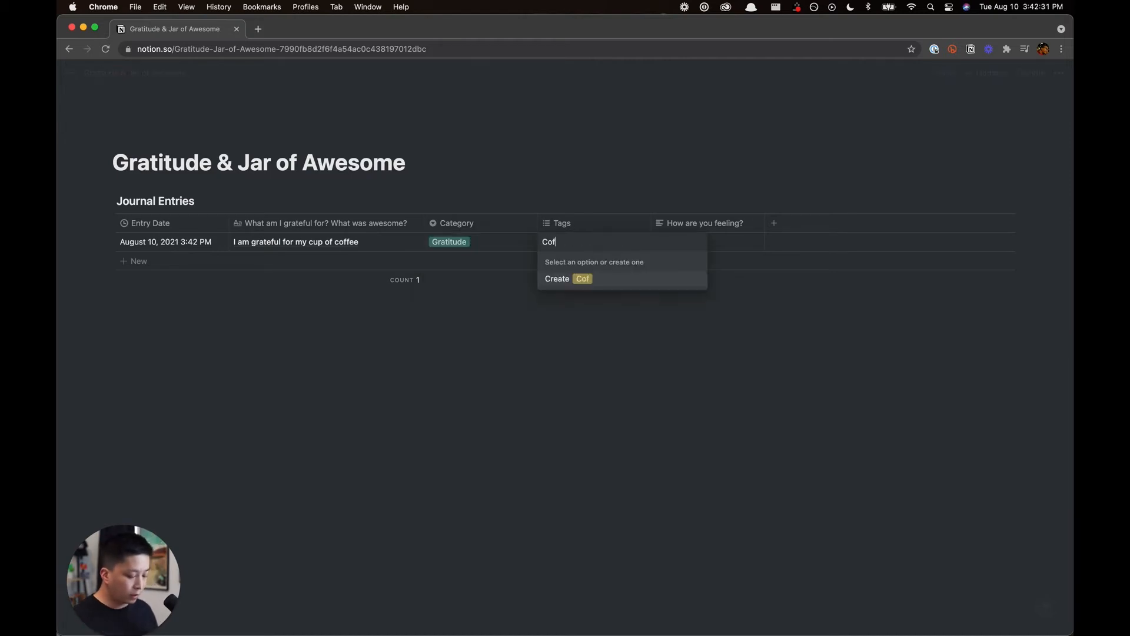
{"action": "left_click", "coordinate": [635, 282]}
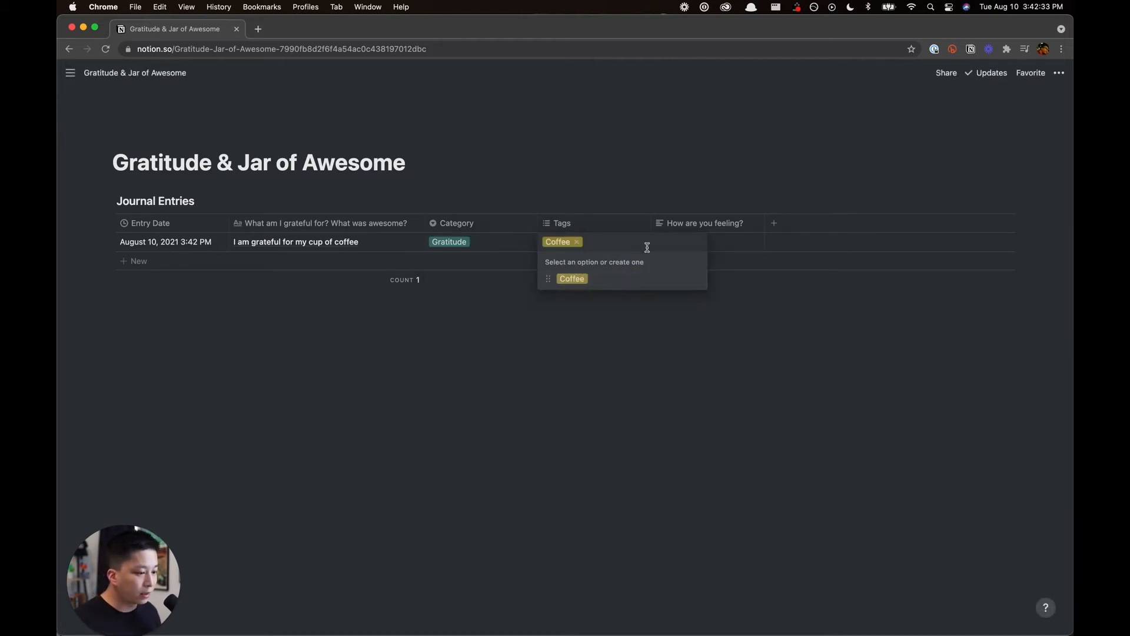
{"action": "key", "text": "Escape"}
- Enter "Determined, Focused" as the coffee entry's answer to "How are you feeling?" and start a second row
{"action": "left_click", "coordinate": [754, 235]}
{"action": "type", "text": "Determined"}
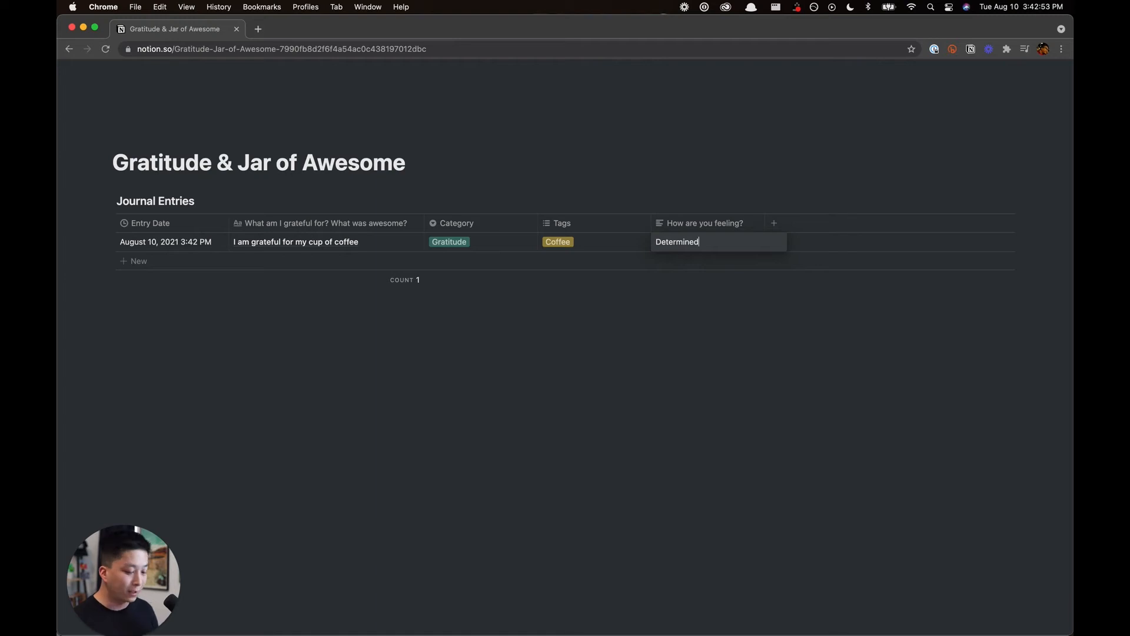
{"action": "type", "text": "FOCUSED"}
{"action": "key", "text": "BackSpace"}
{"action": "key", "text": "BackSpace"}
{"action": "key", "text": "BackSpace"}
{"action": "key", "text": "BackSpace"}
{"action": "key", "text": "BackSpace"}
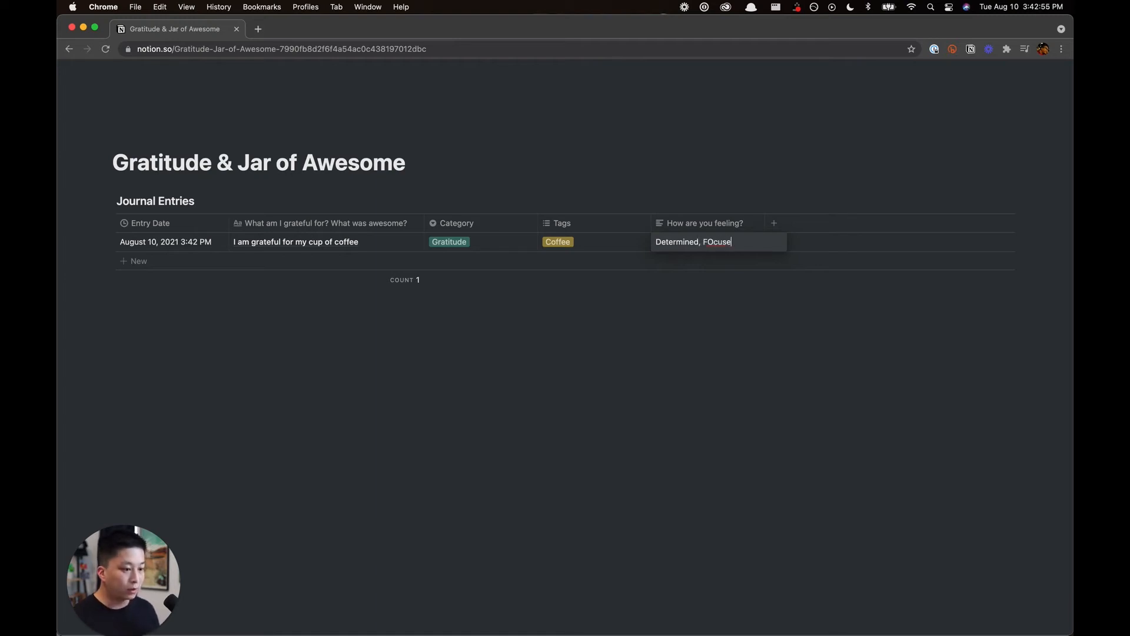
{"action": "key", "text": "BackSpace"}
{"action": "type", "text": "ocused"}
{"action": "key", "text": "Return"}
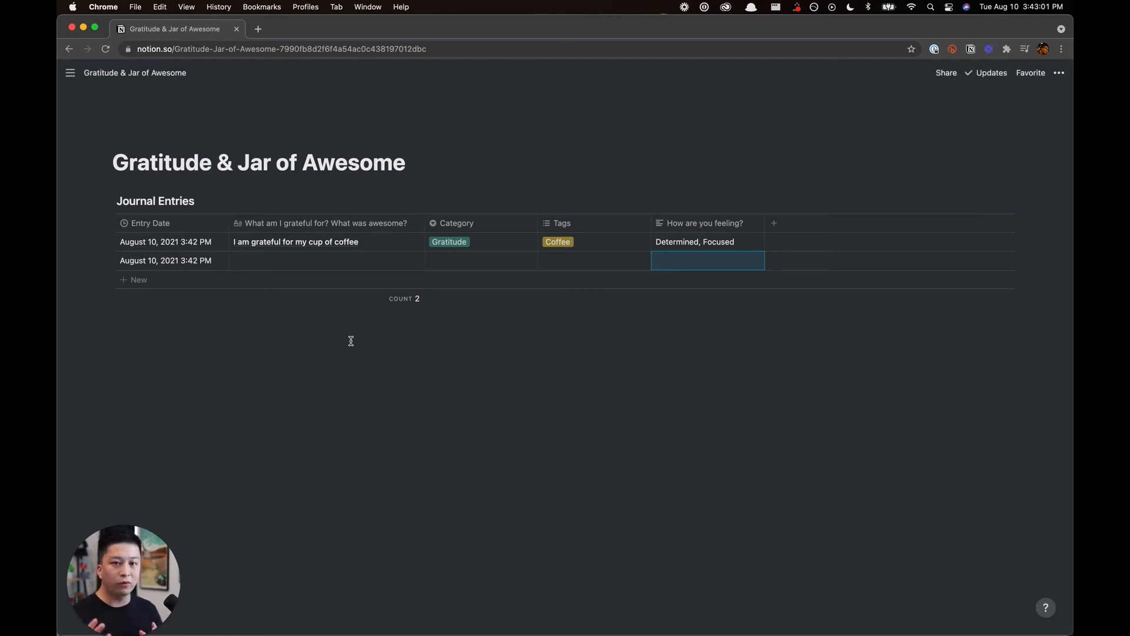
- Fill in the second entry's gratitude question with "Completed newsletter early this week!"
{"action": "left_click", "coordinate": [258, 260]}
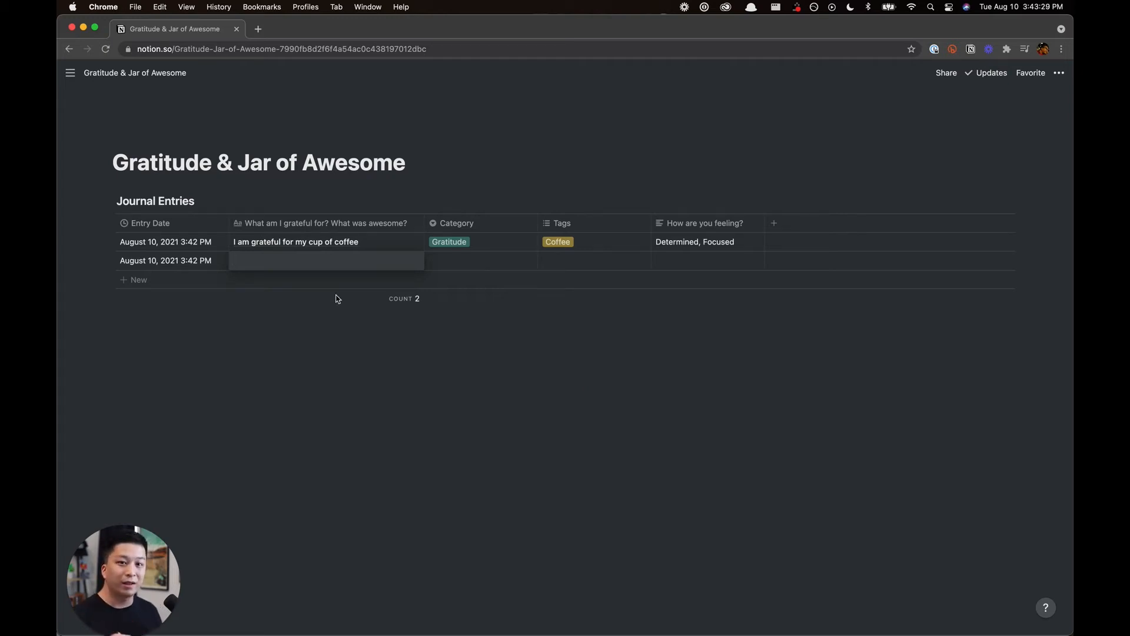
{"action": "type", "text": "Completed newsl"}
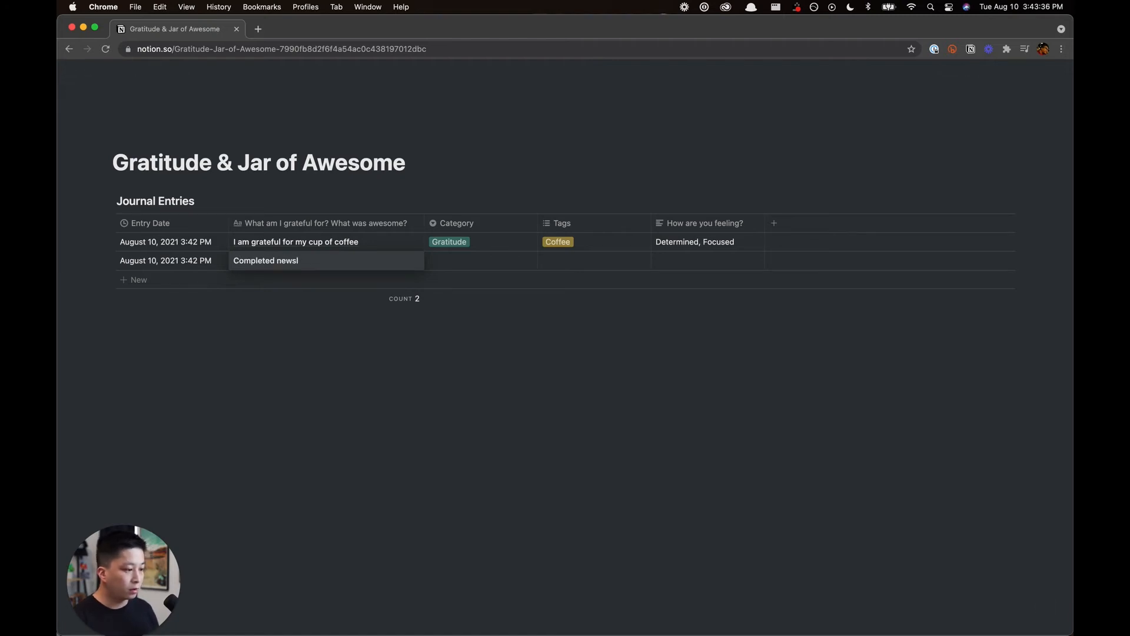
{"action": "type", "text": "etter early th"}
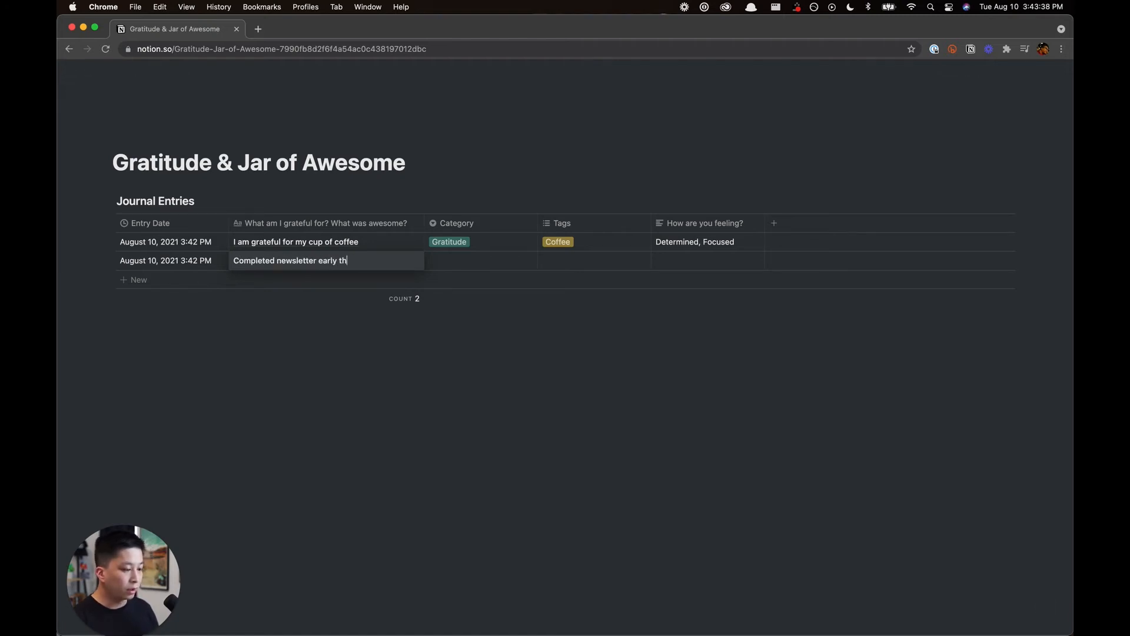
{"action": "type", "text": "is week!"}
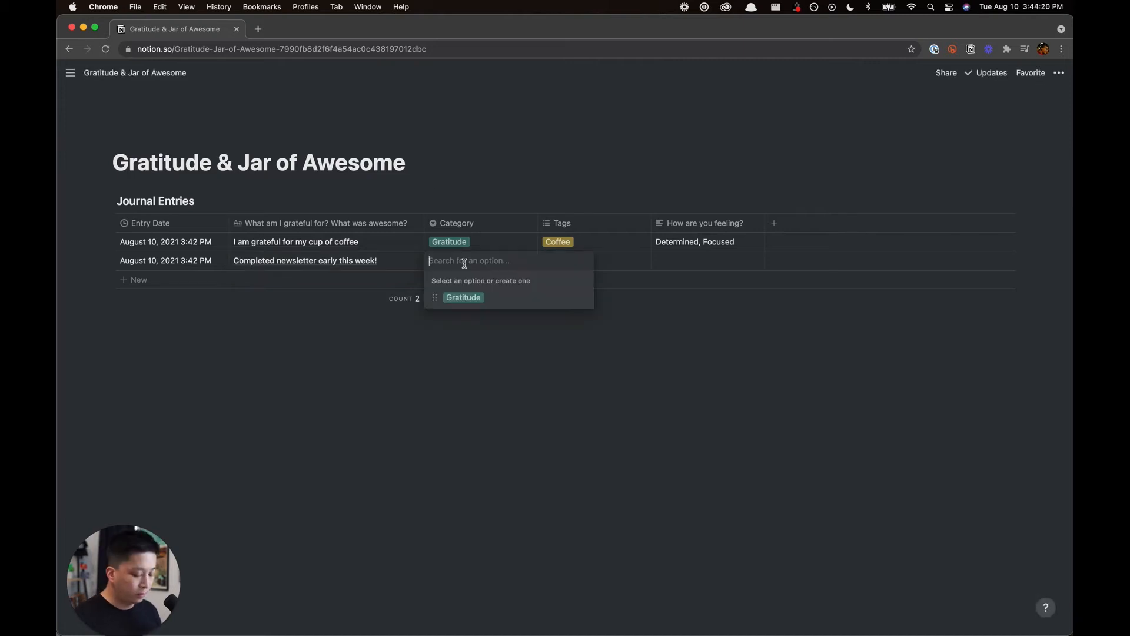
- Set the newsletter entry's Category to a new option named Jar of Awesome and color that option orange
{"action": "type", "text": "Jar of Awesome"}
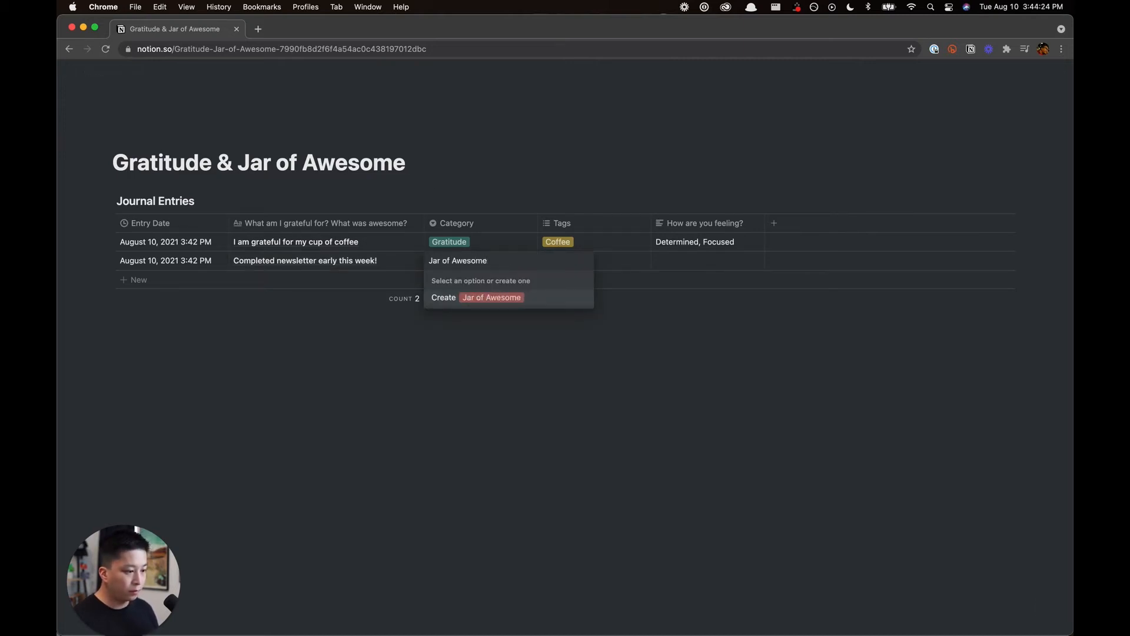
{"action": "key", "text": "Return"}
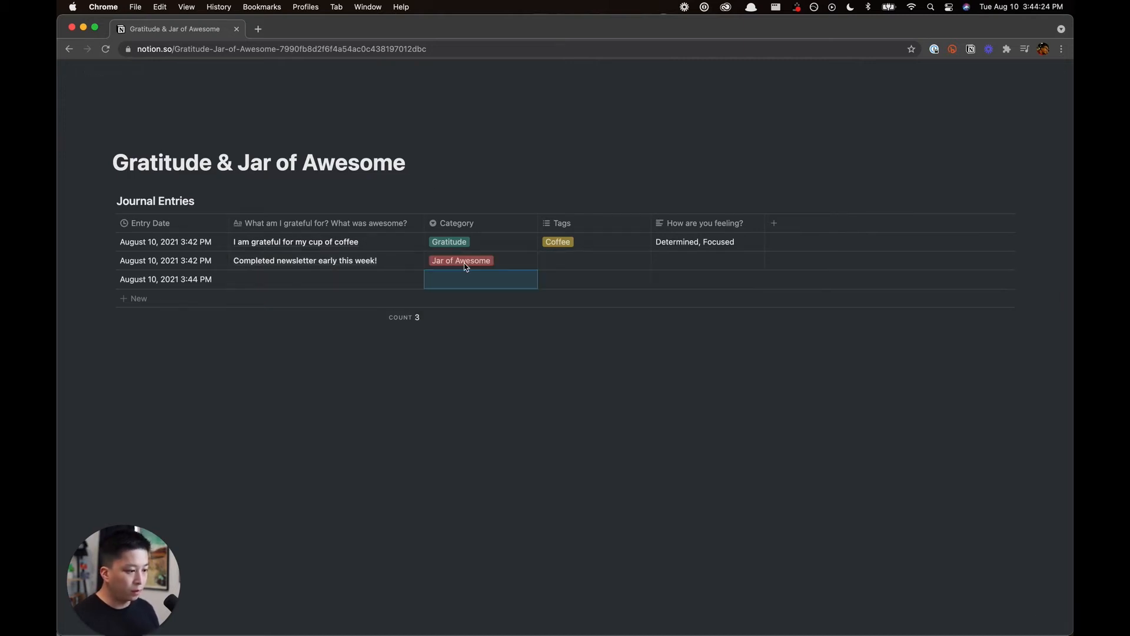
{"action": "left_click", "coordinate": [515, 260]}
{"action": "left_click", "coordinate": [582, 313]}
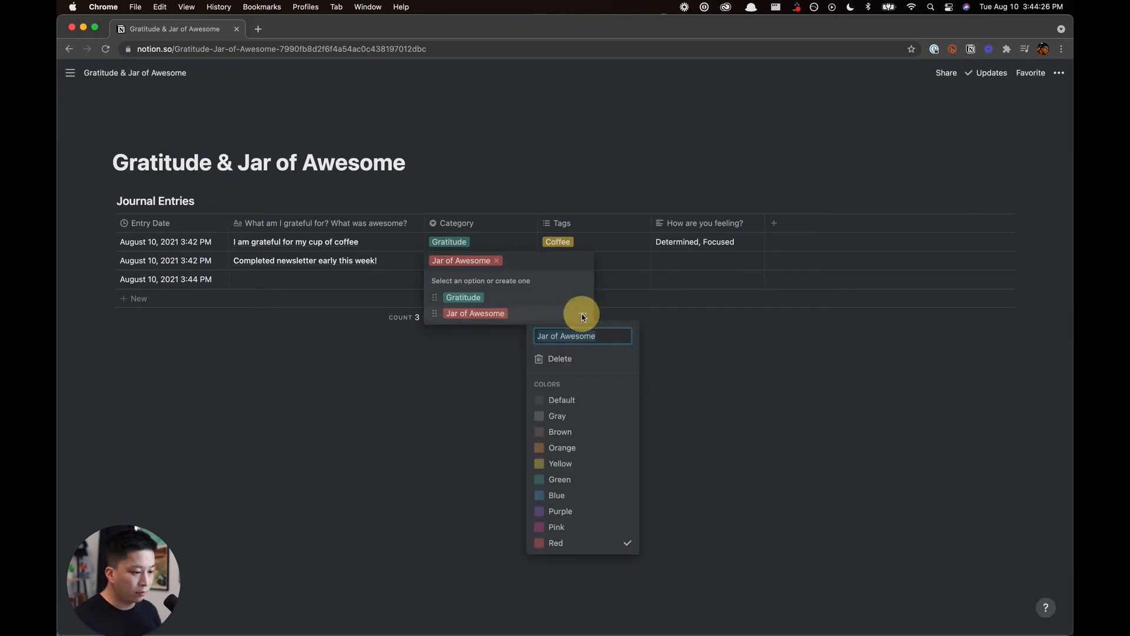
{"action": "left_click", "coordinate": [562, 447]}
{"action": "left_click", "coordinate": [448, 401]}
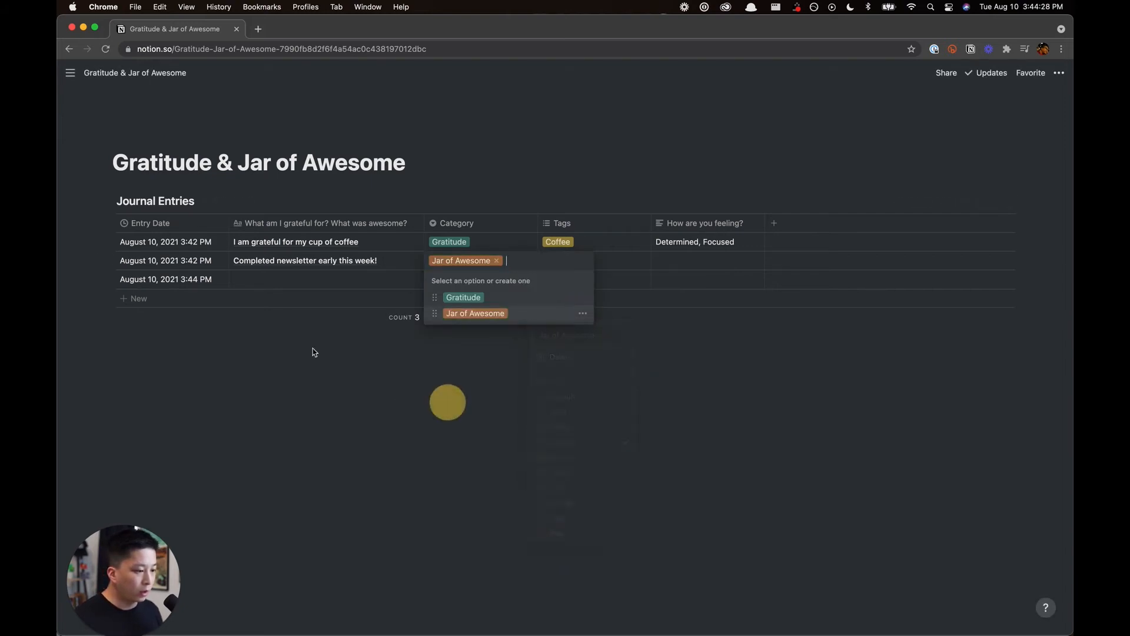
{"action": "left_click", "coordinate": [313, 360]}
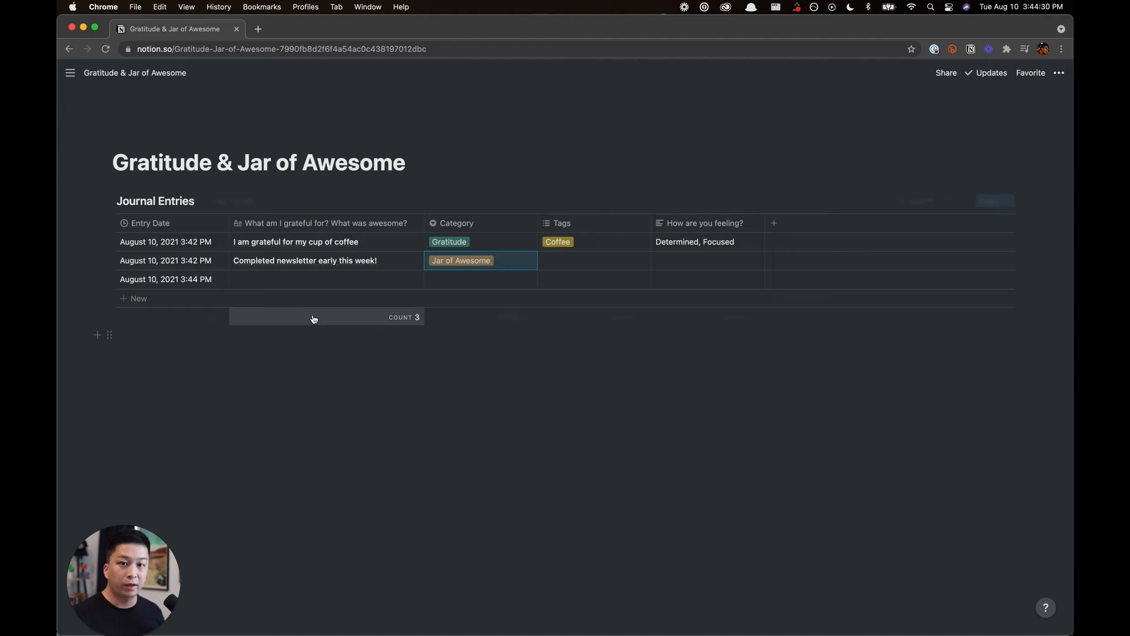
- Tag the newsletter entry with two new tags, Productive and Business
{"action": "left_click", "coordinate": [602, 261]}
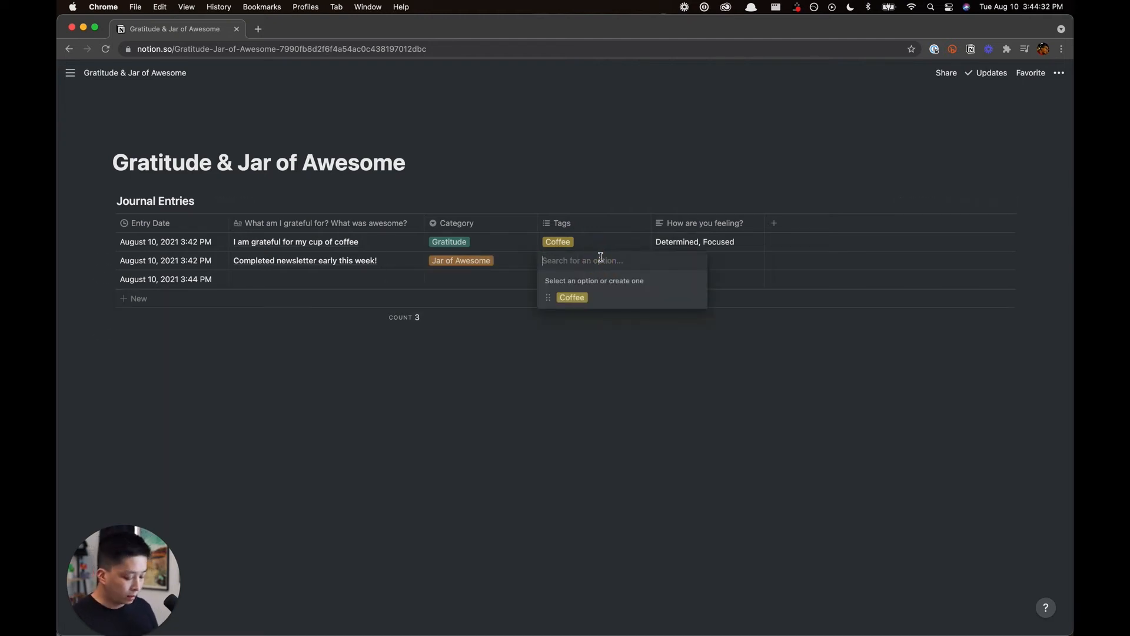
{"action": "type", "text": "Productive"}
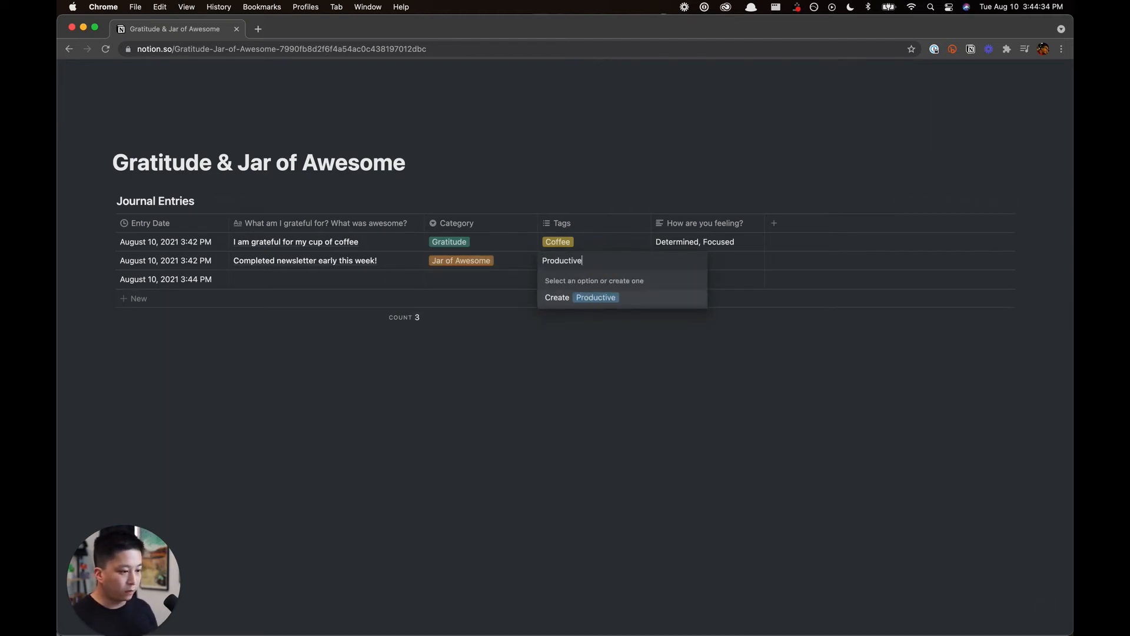
{"action": "key", "text": "Return"}
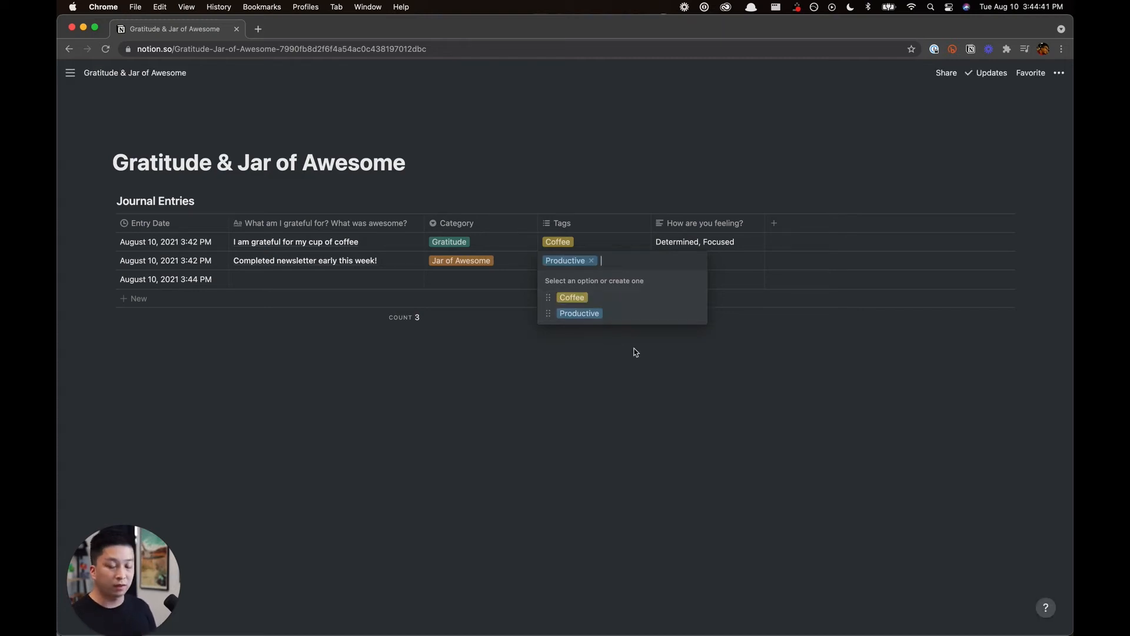
{"action": "type", "text": "Business"}
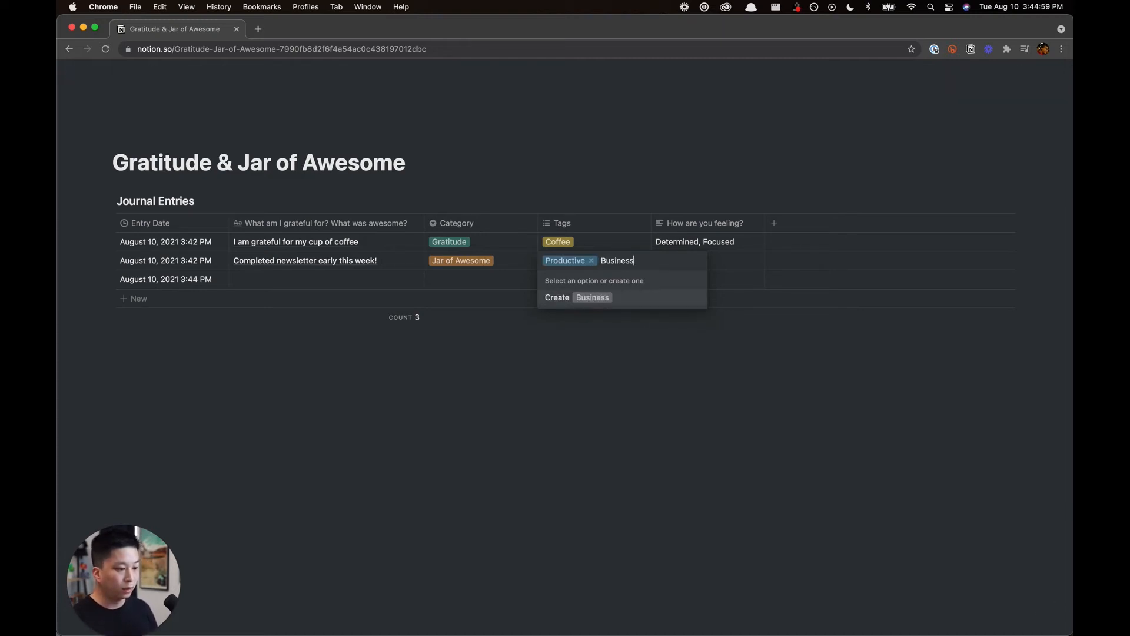
{"action": "key", "text": "Return"}
{"action": "left_click", "coordinate": [753, 423]}
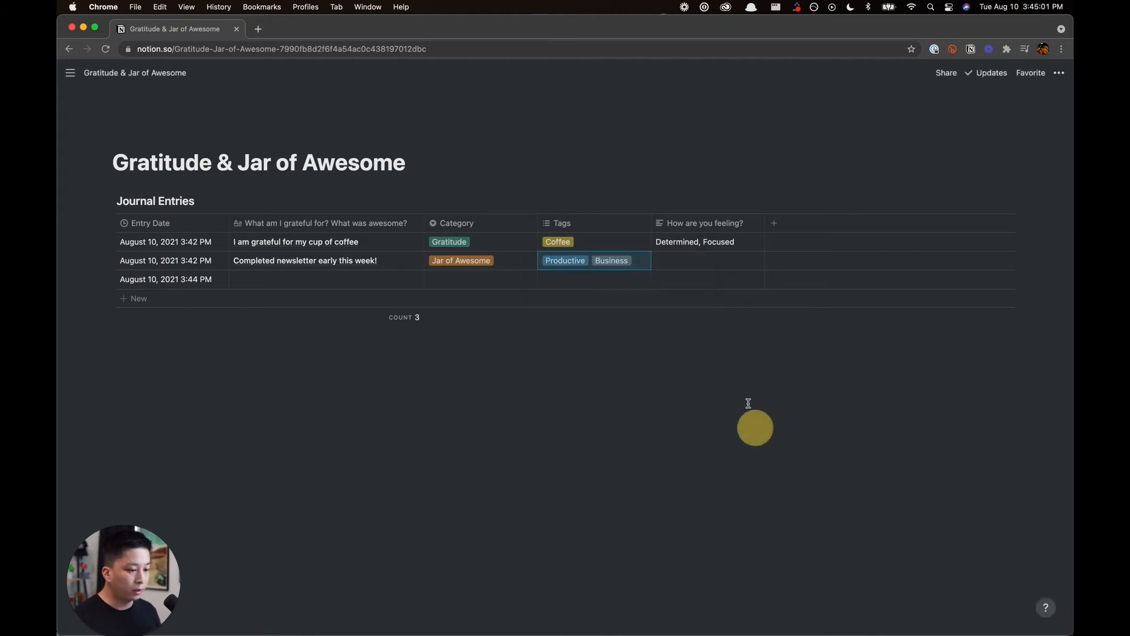
- Enter "Fulfilled, Grateful" as the newsletter entry's feeling and delete the empty third row of the table
{"action": "left_click", "coordinate": [697, 259]}
{"action": "type", "text": "Fulfilled"}
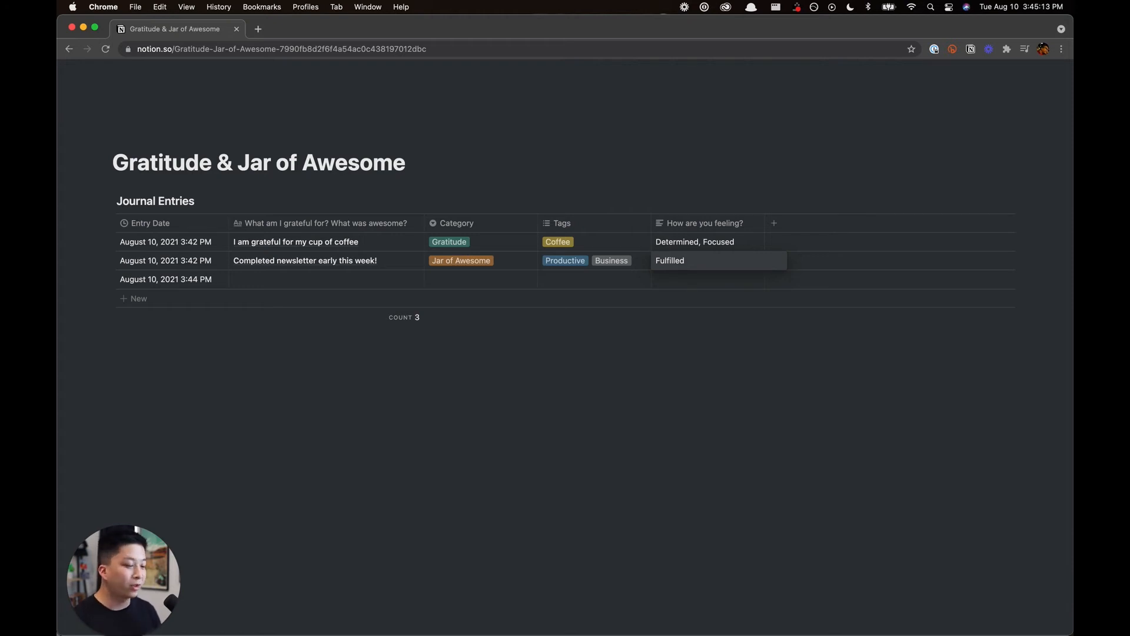
{"action": "type", "text": ", Grateful"}
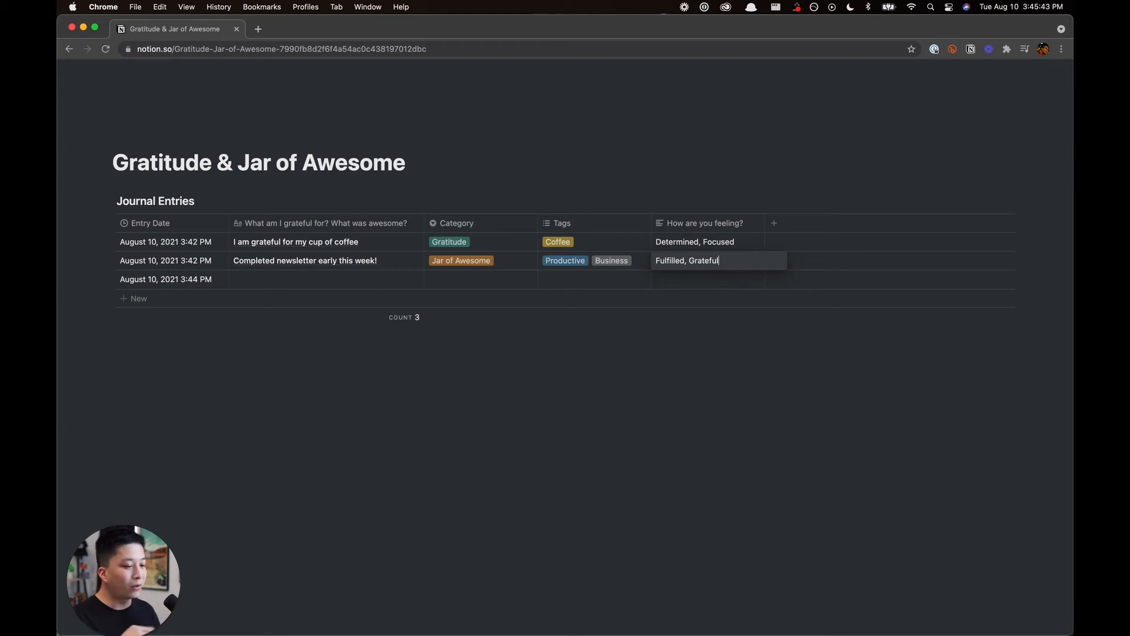
{"action": "left_click", "coordinate": [681, 397]}
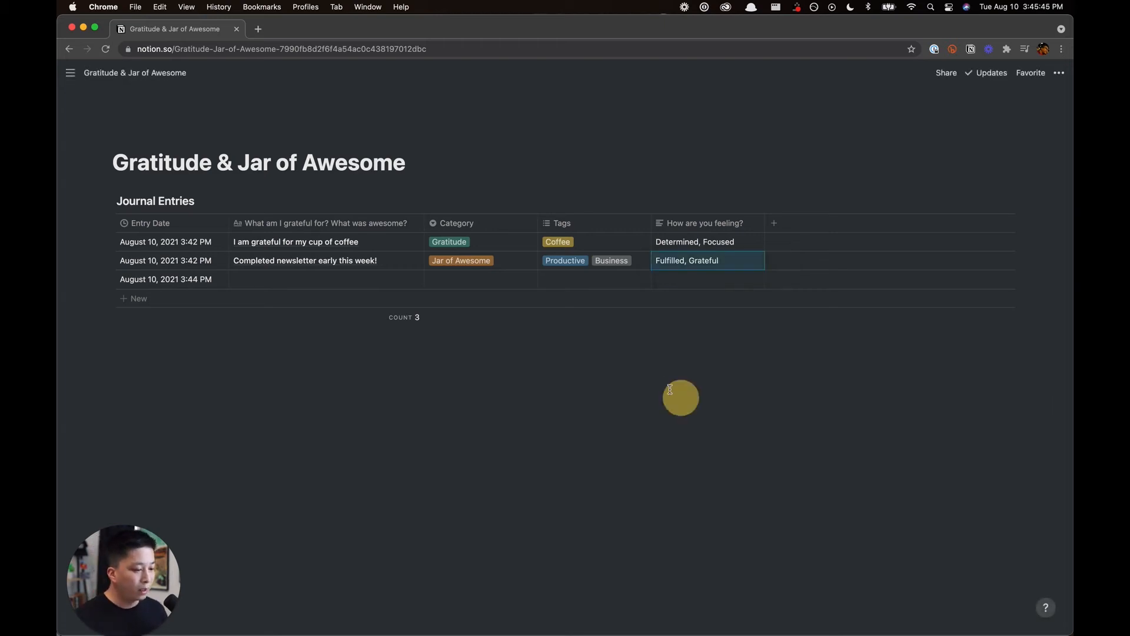
{"action": "left_click", "coordinate": [109, 276]}
{"action": "key", "text": "Delete"}
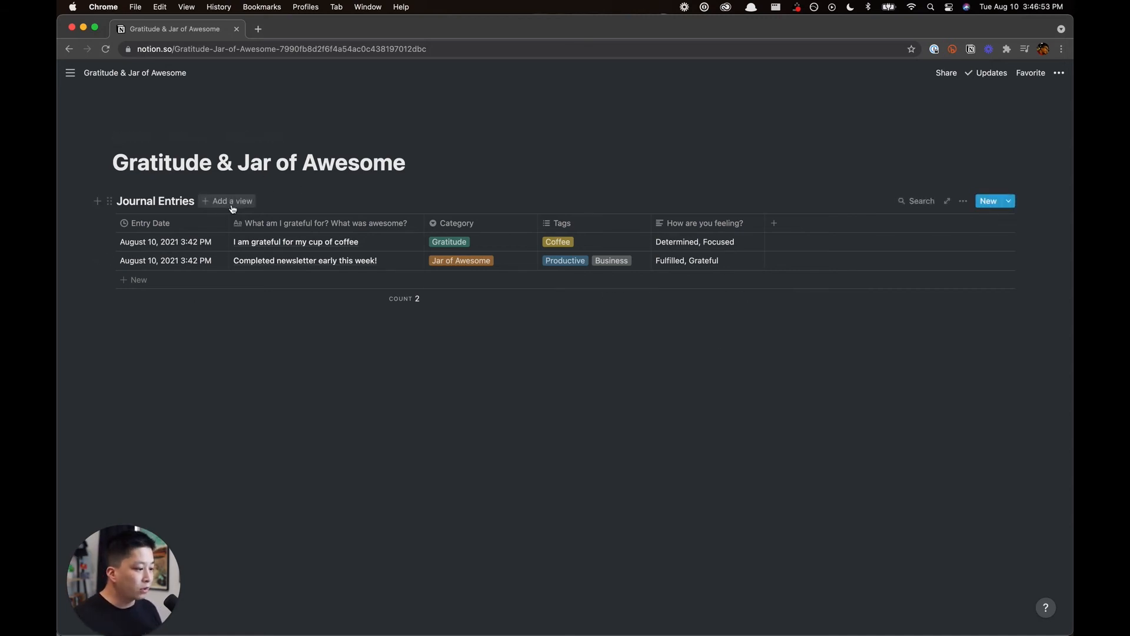
- Add a calendar view named "Calendar View" to the Journal Entries database
{"action": "left_click", "coordinate": [233, 203]}
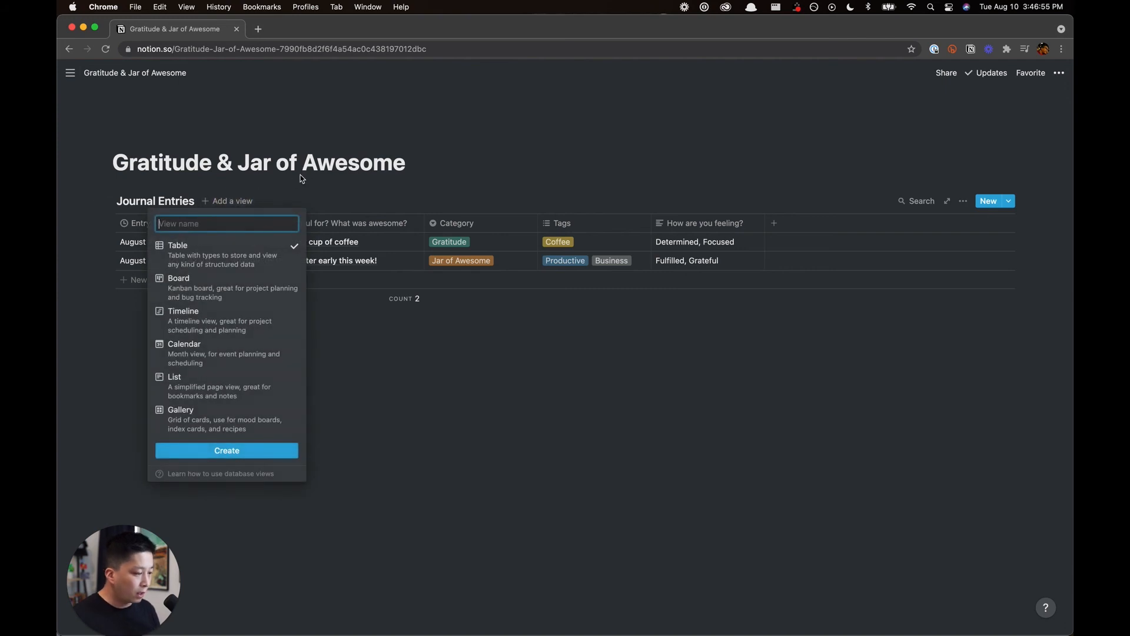
{"action": "type", "text": "CAlendar"}
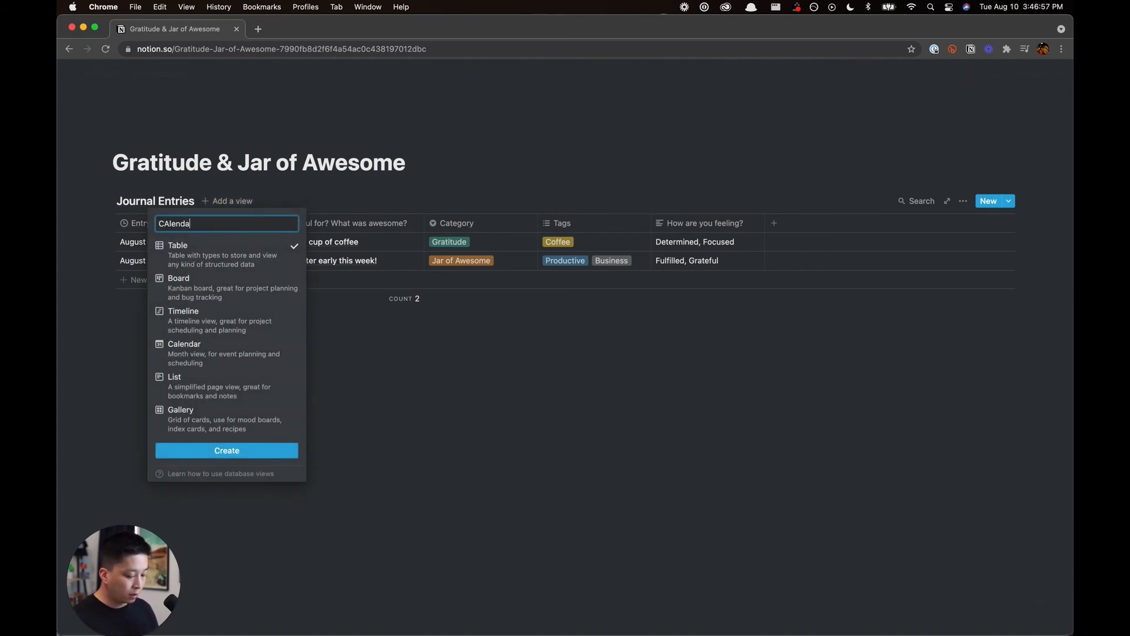
{"action": "key", "text": "BackSpace"}
{"action": "key", "text": "BackSpace"}
{"action": "key", "text": "BackSpace"}
{"action": "key", "text": "BackSpace"}
{"action": "key", "text": "BackSpace"}
{"action": "key", "text": "BackSpace"}
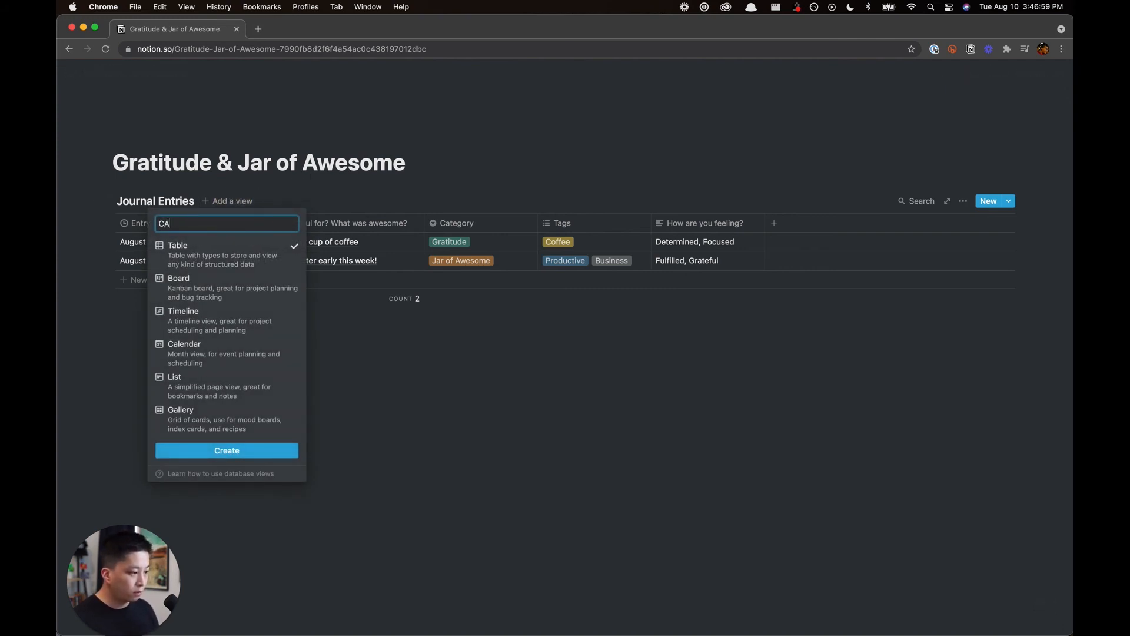
{"action": "key", "text": "BackSpace"}
{"action": "type", "text": "alendar"}
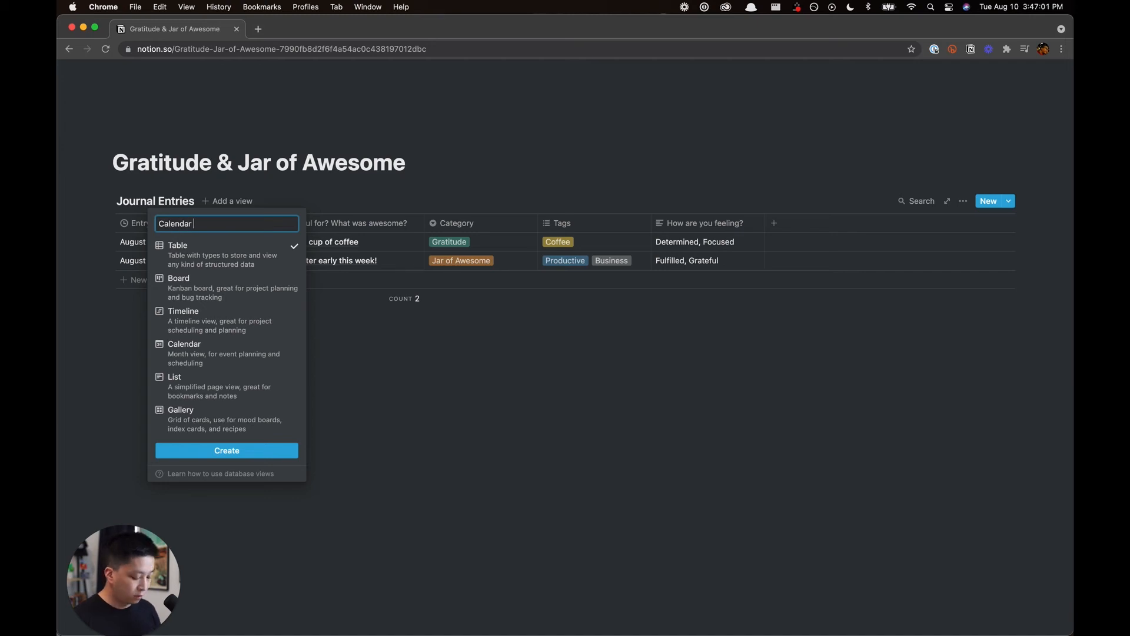
{"action": "type", "text": " View"}
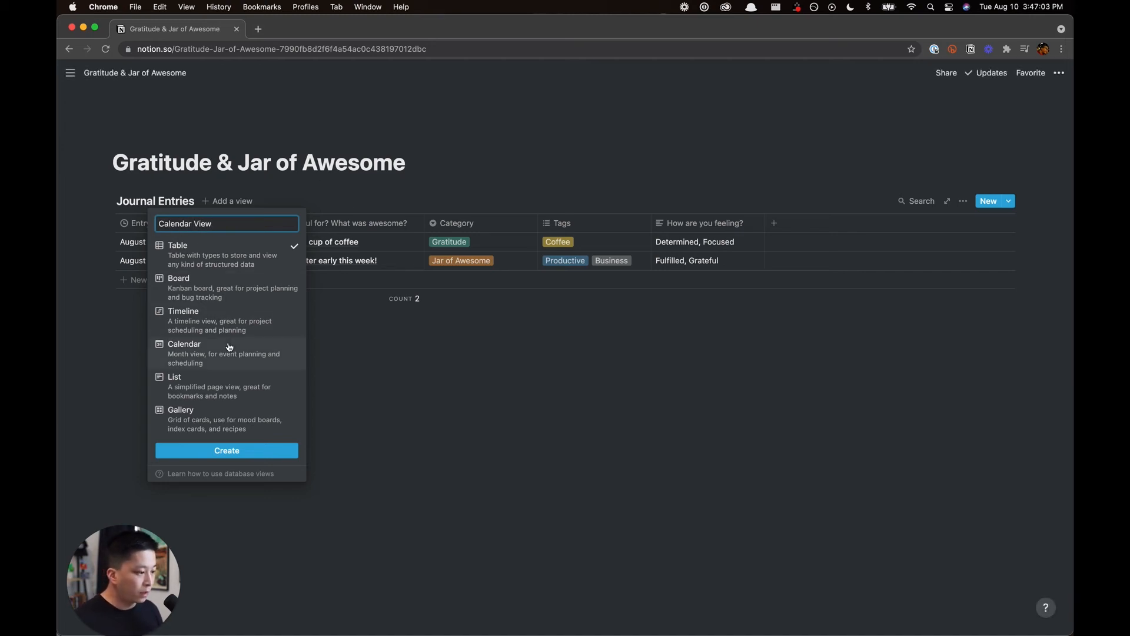
{"action": "left_click", "coordinate": [230, 347]}
{"action": "left_click", "coordinate": [250, 450]}
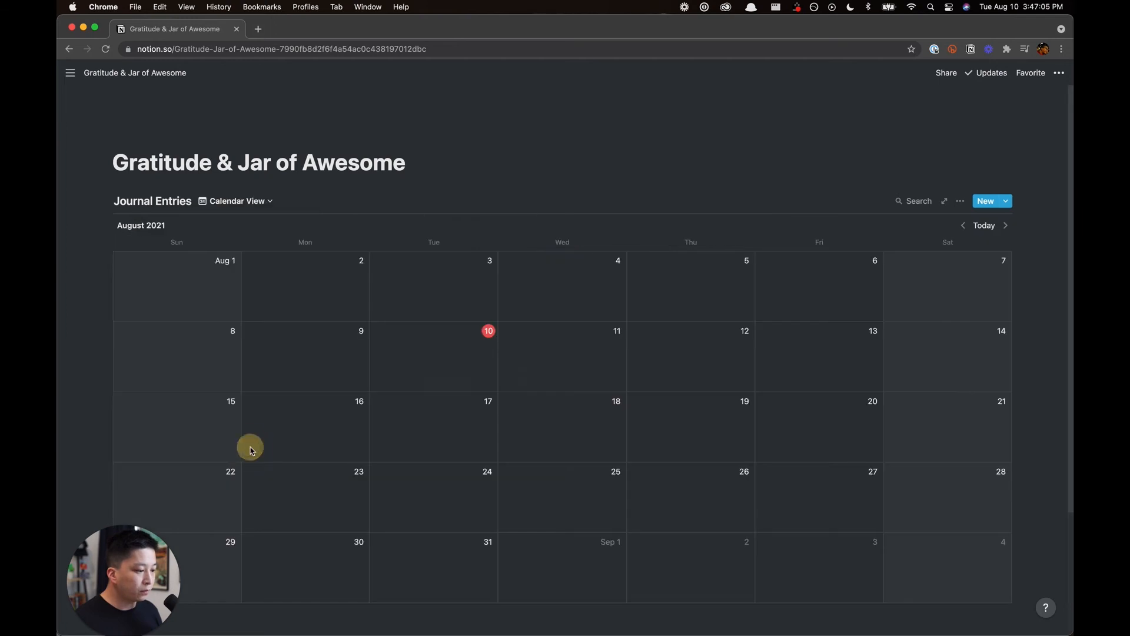
{"action": "scroll", "coordinate": [724, 184], "scroll_direction": "down", "scroll_amount": 1}
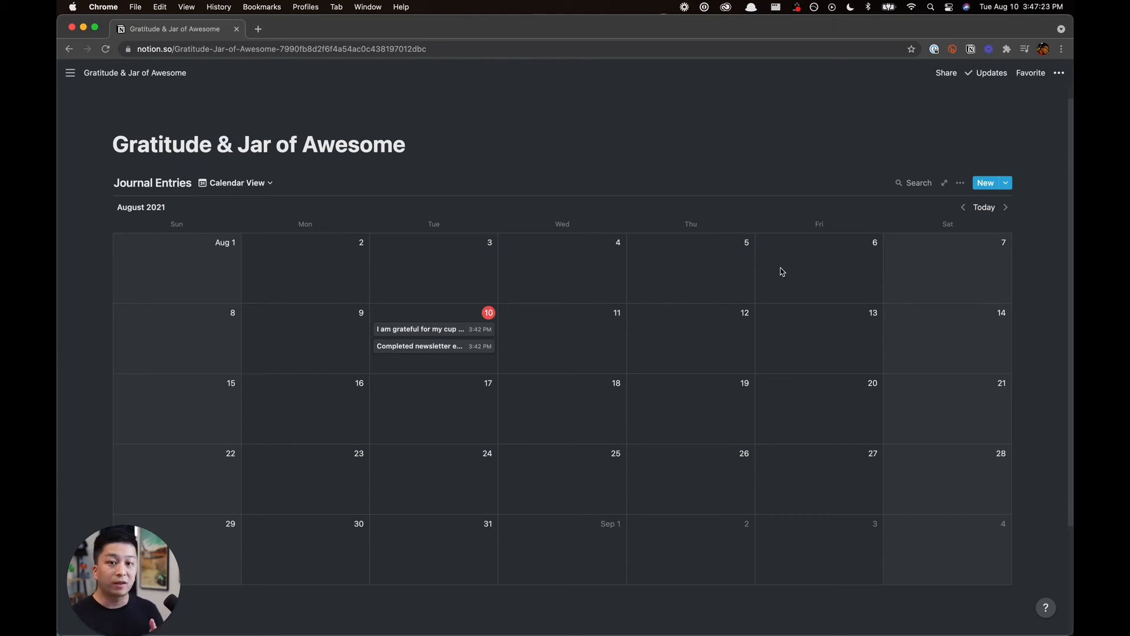
- Show the Category, How are you feeling? and Tags properties on the entries in the calendar view
{"action": "left_click", "coordinate": [960, 183]}
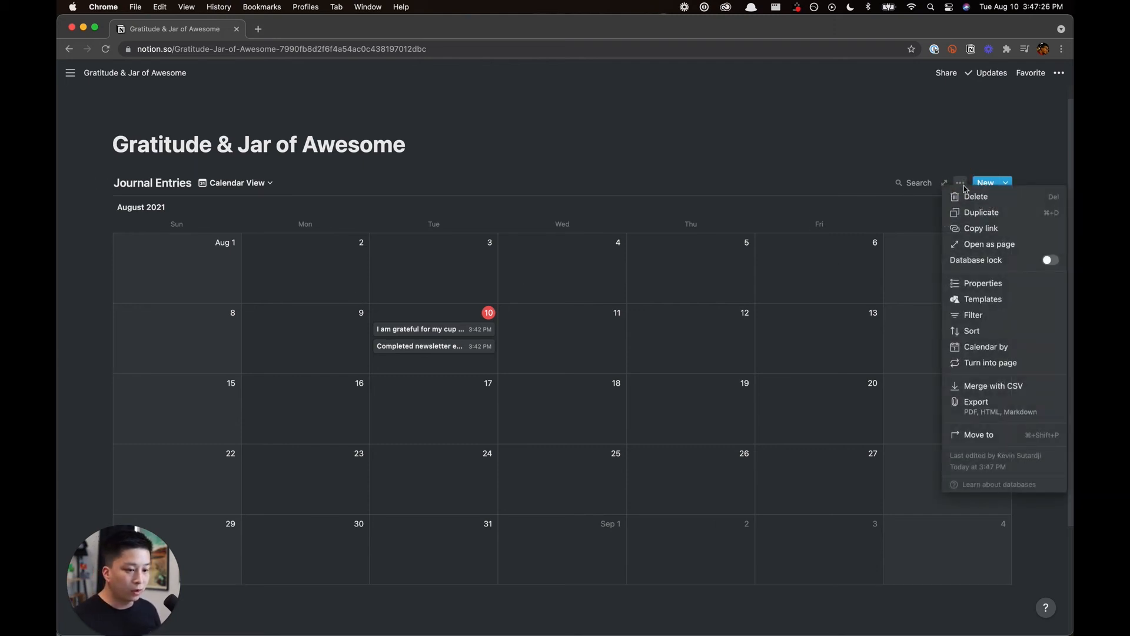
{"action": "left_click", "coordinate": [999, 285]}
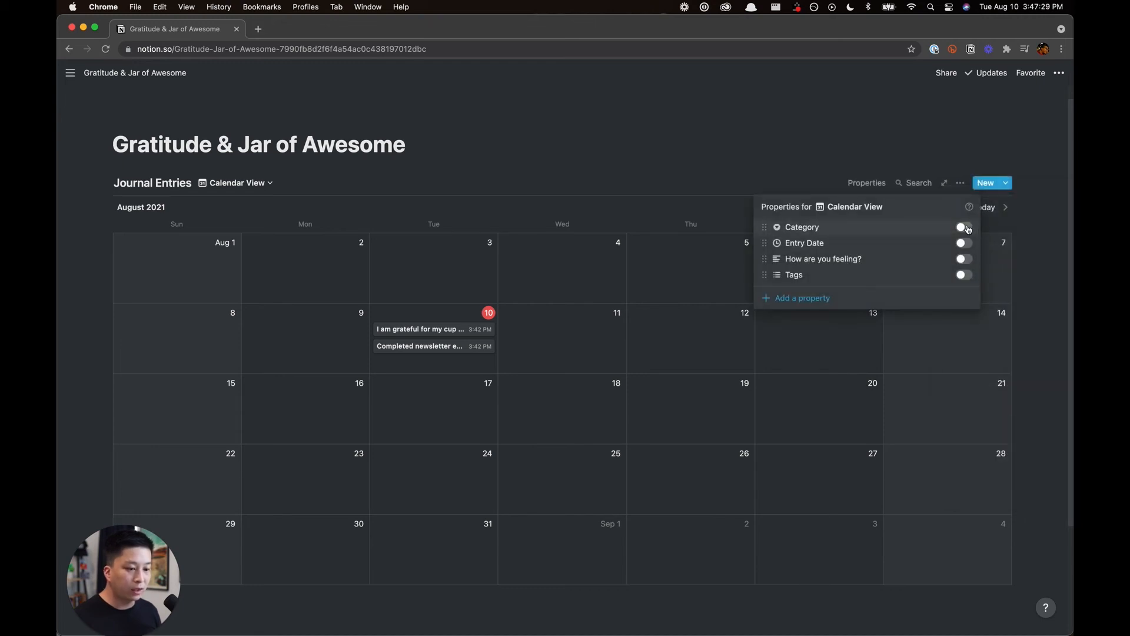
{"action": "left_click", "coordinate": [965, 227]}
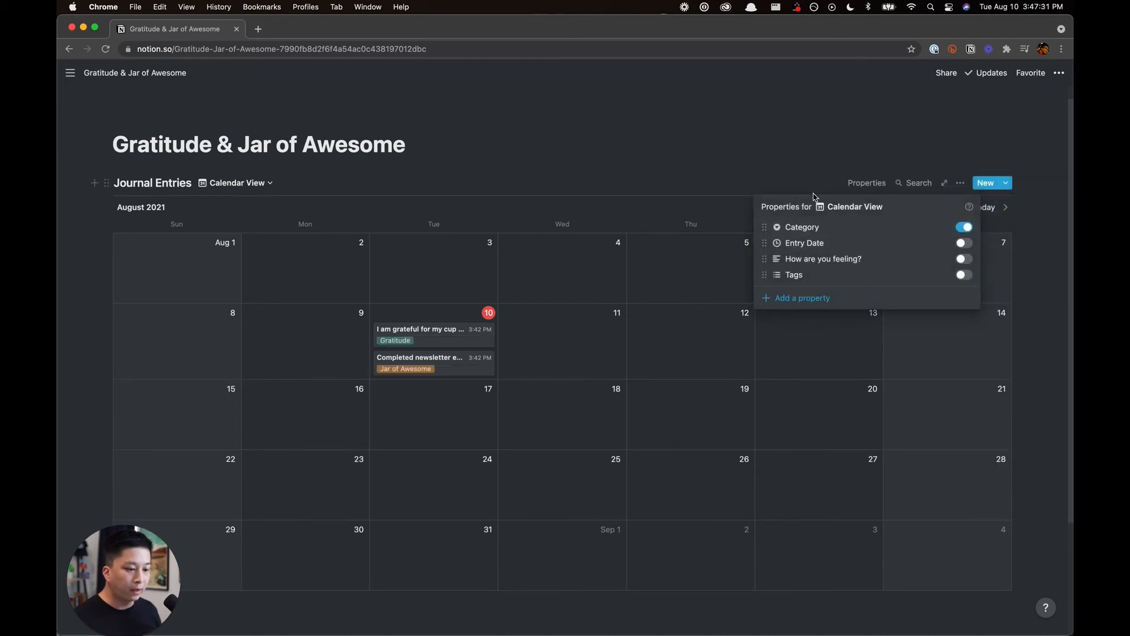
{"action": "left_click", "coordinate": [968, 260]}
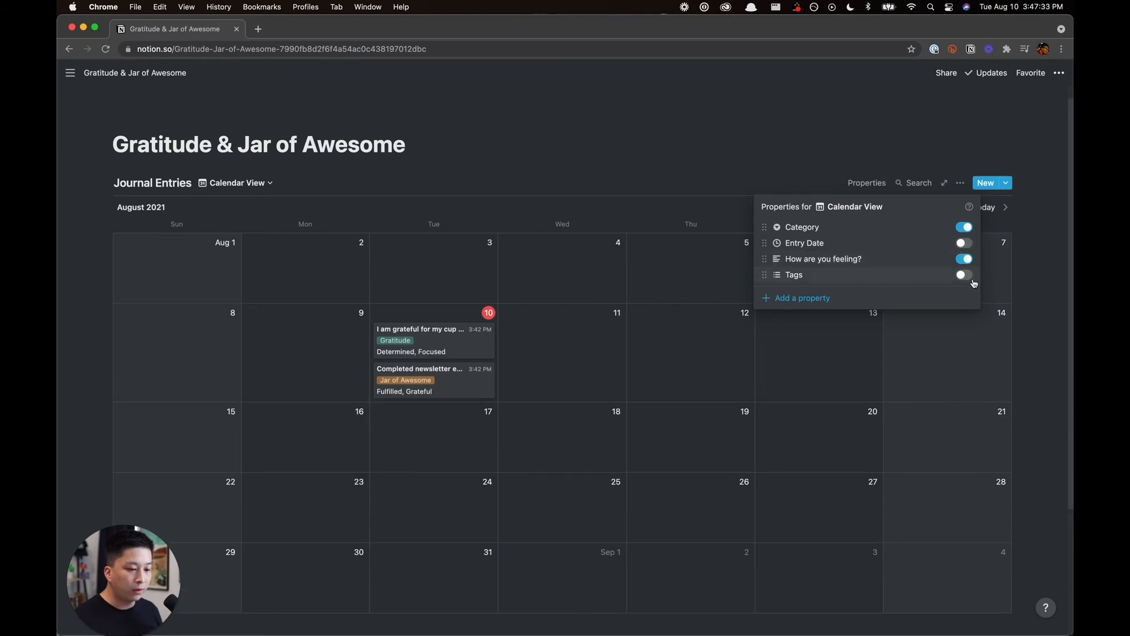
{"action": "left_click", "coordinate": [969, 276]}
{"action": "left_click", "coordinate": [610, 160]}
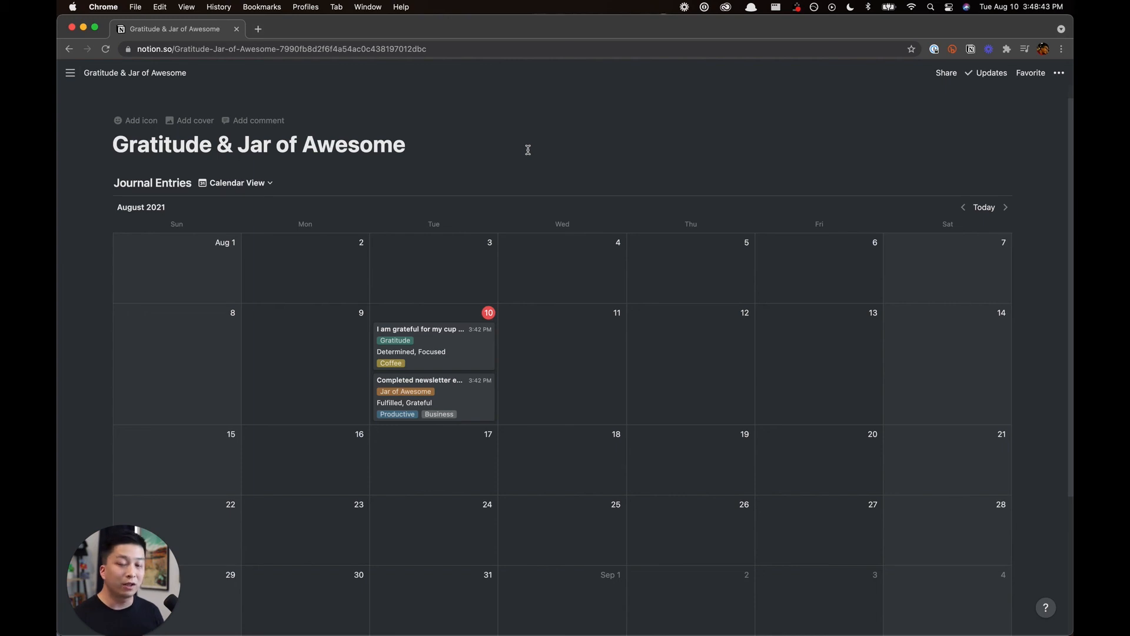
- Add a board view named "Grouped by Tags" to the Journal Entries database
{"action": "left_click", "coordinate": [241, 184]}
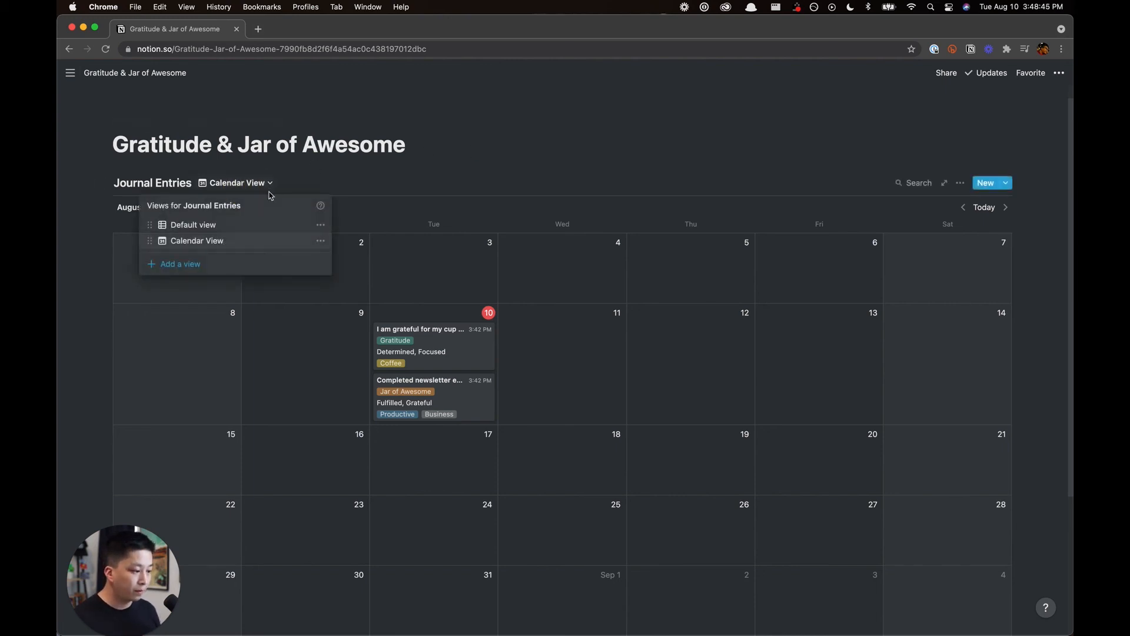
{"action": "left_click", "coordinate": [187, 265]}
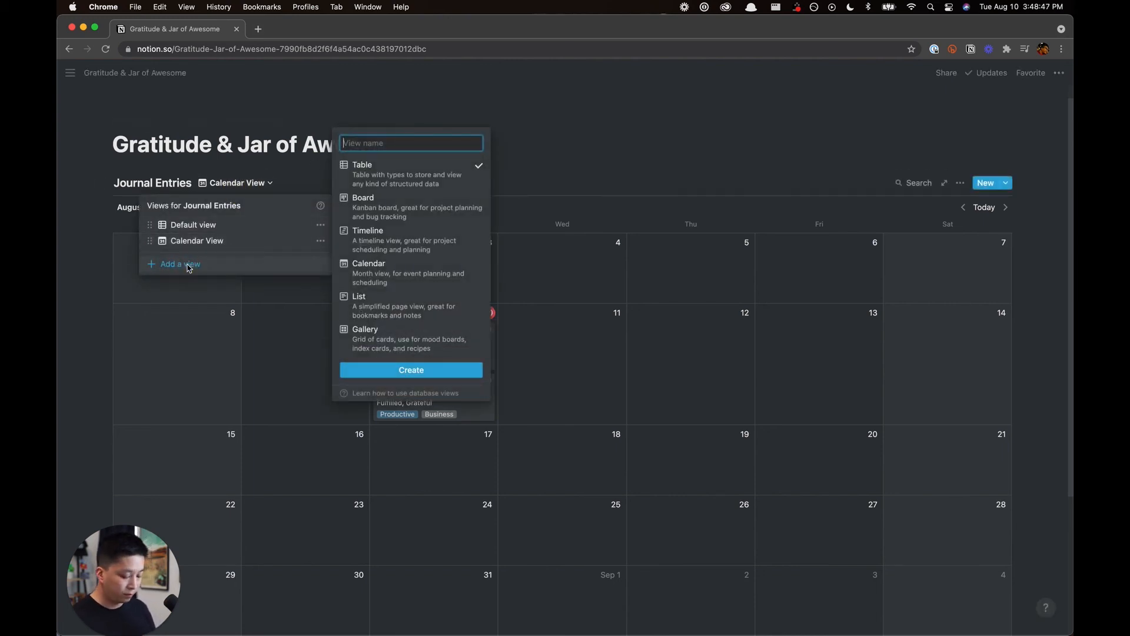
{"action": "type", "text": "Card"}
{"action": "key", "text": "BackSpace"}
{"action": "key", "text": "BackSpace"}
{"action": "key", "text": "BackSpace"}
{"action": "key", "text": "BackSpace"}
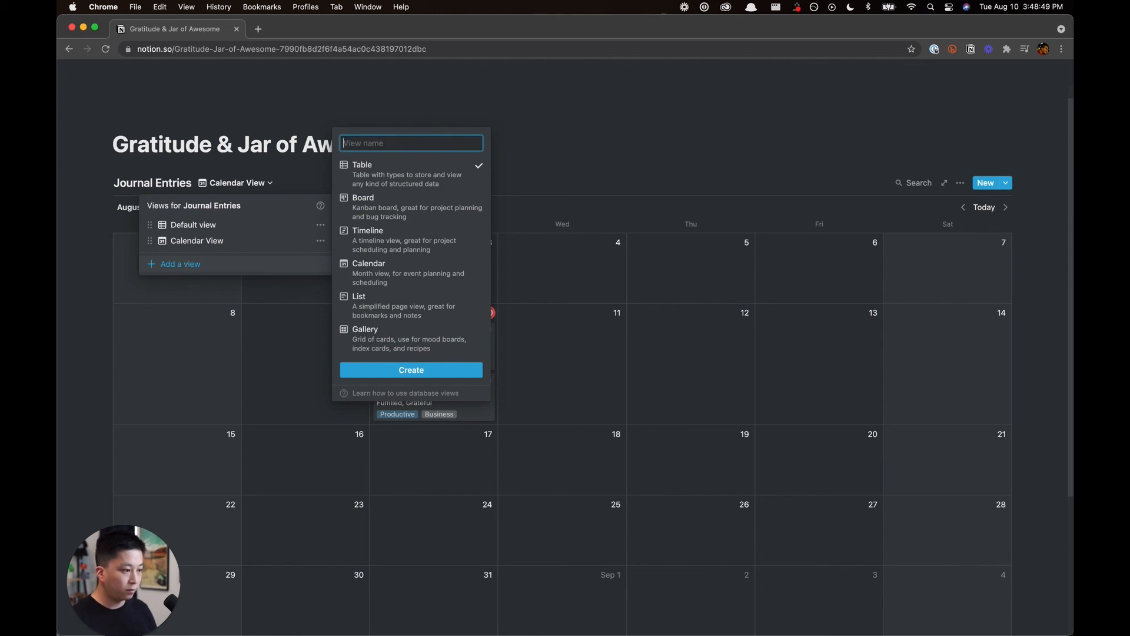
{"action": "type", "text": "Grouped by T"}
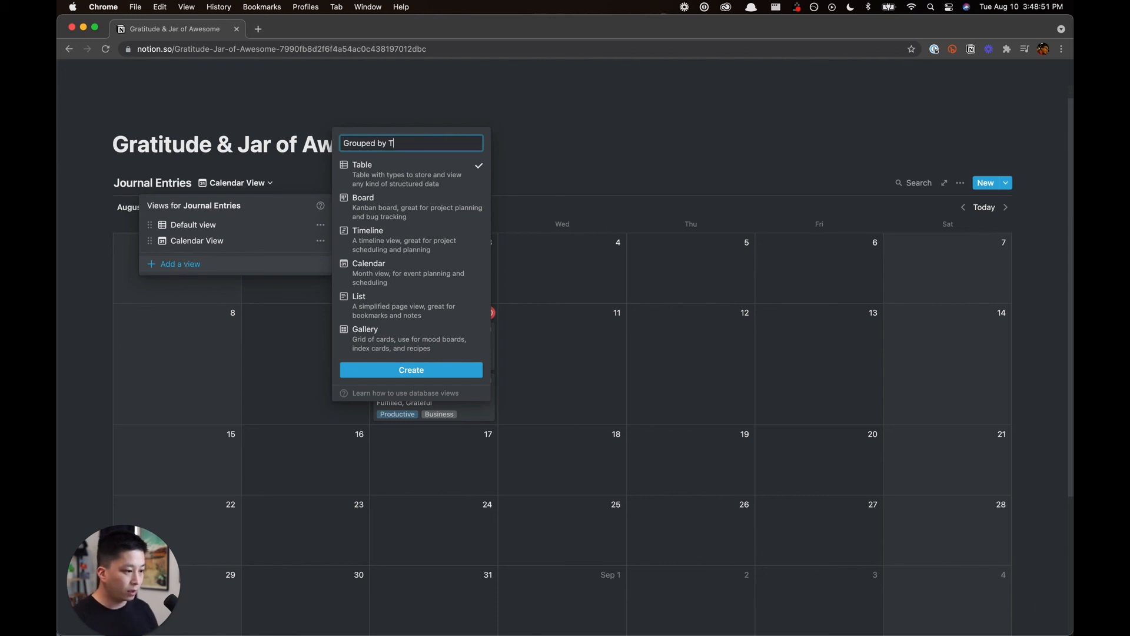
{"action": "type", "text": "ags"}
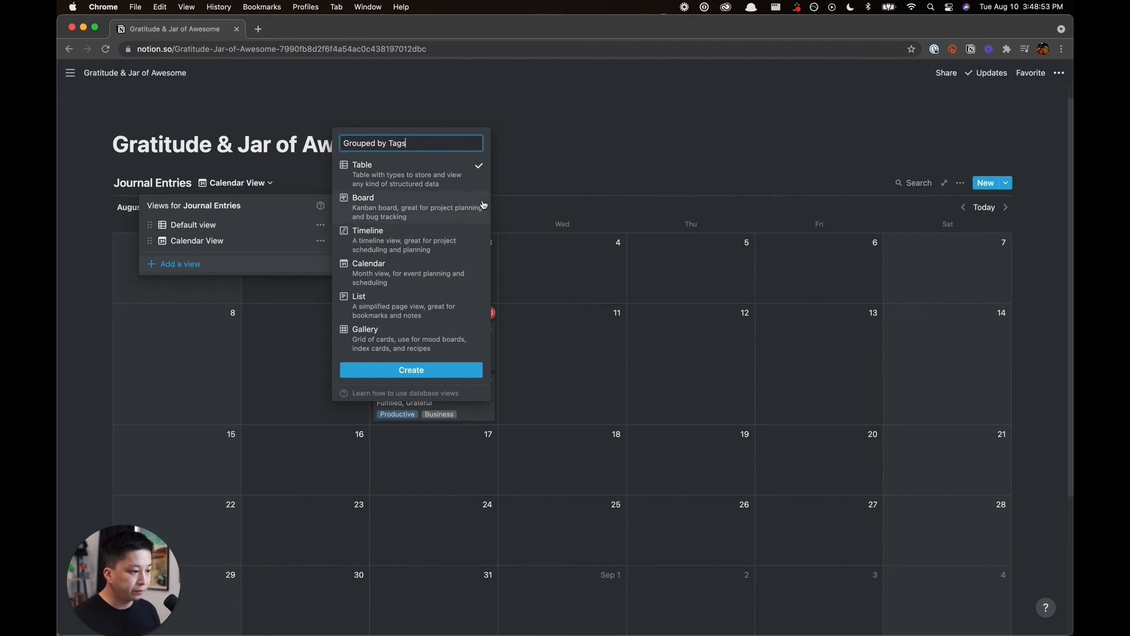
{"action": "left_click", "coordinate": [481, 204]}
{"action": "left_click", "coordinate": [417, 367]}
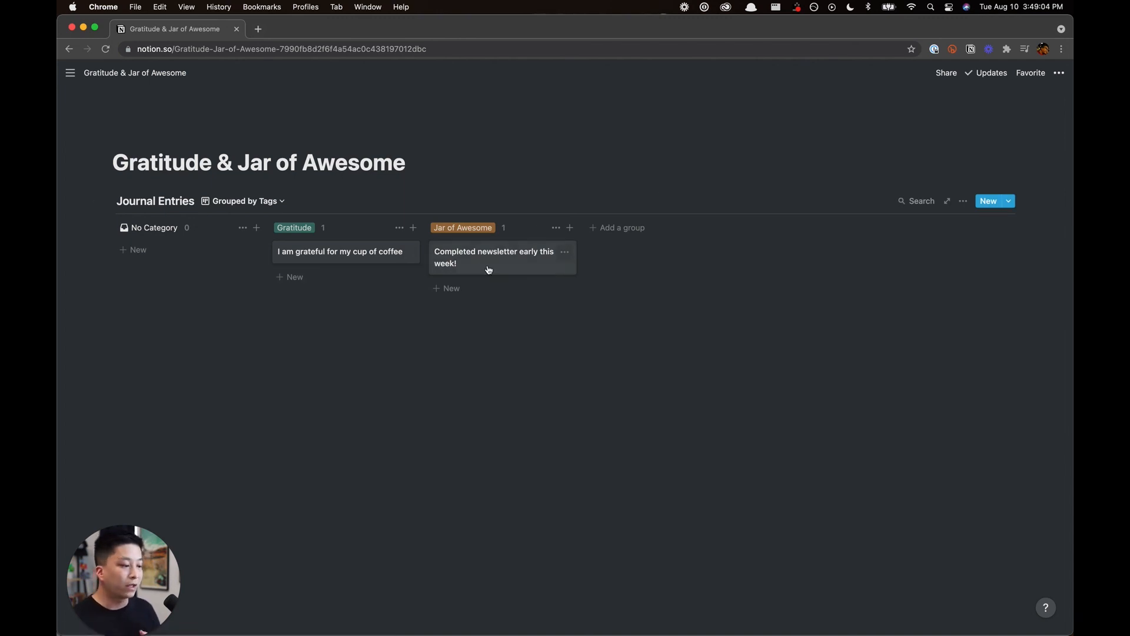
- Group the board view's cards by Tags instead of by Category
{"action": "left_click", "coordinate": [963, 200]}
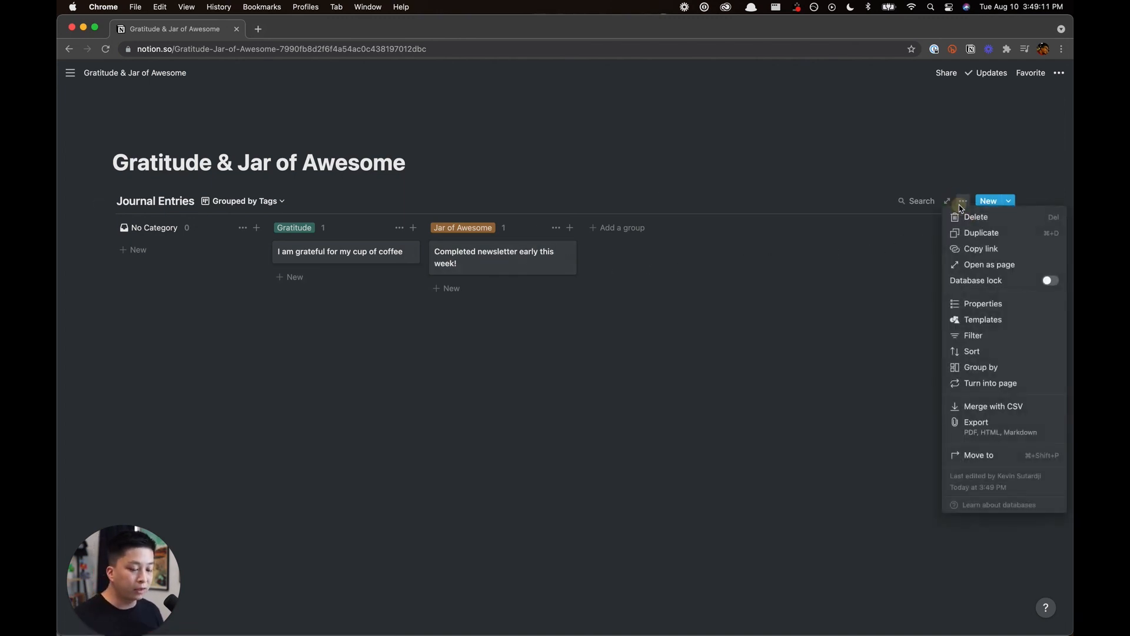
{"action": "left_click", "coordinate": [1006, 367]}
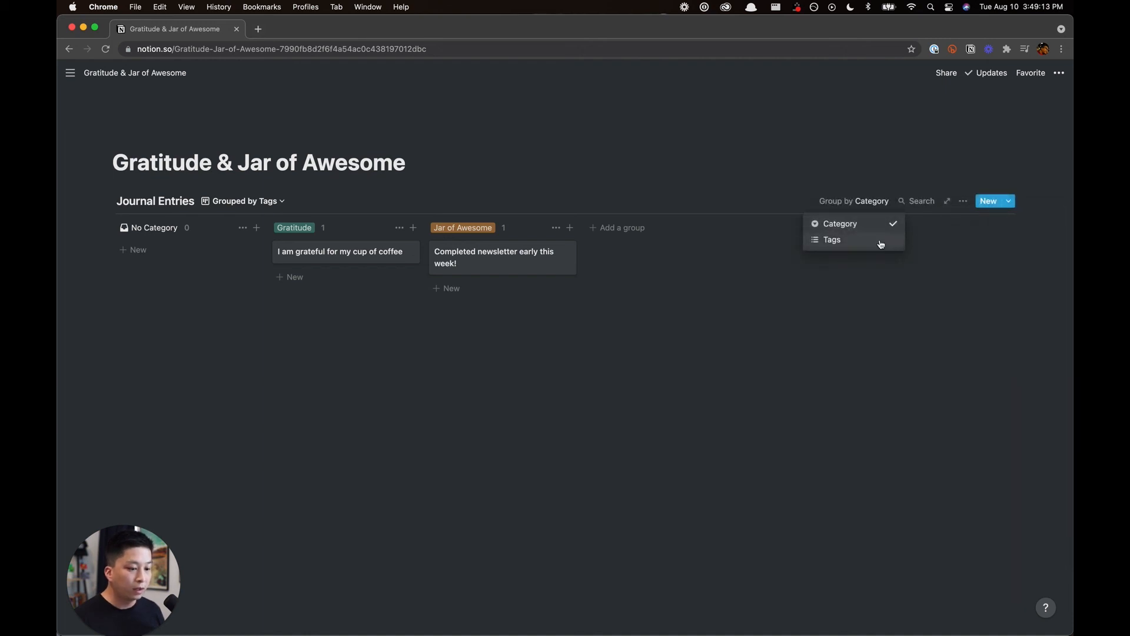
{"action": "left_click", "coordinate": [880, 242]}
{"action": "left_click", "coordinate": [994, 364]}
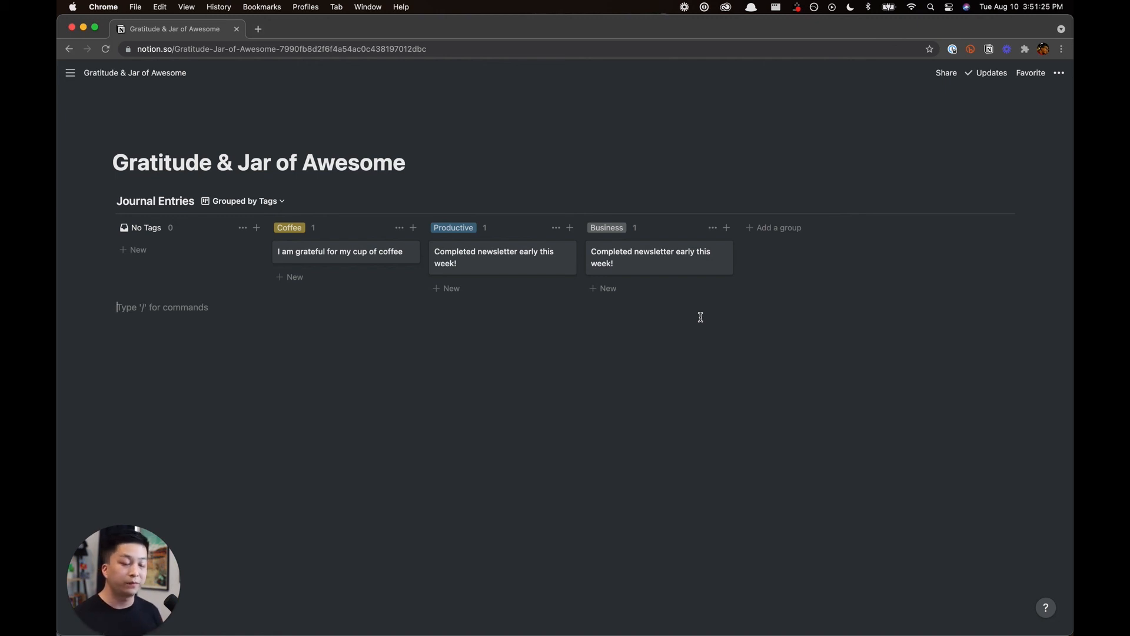
- Switch the Journal Entries database back to its default table view
{"action": "left_click", "coordinate": [244, 201]}
{"action": "left_click", "coordinate": [249, 241]}
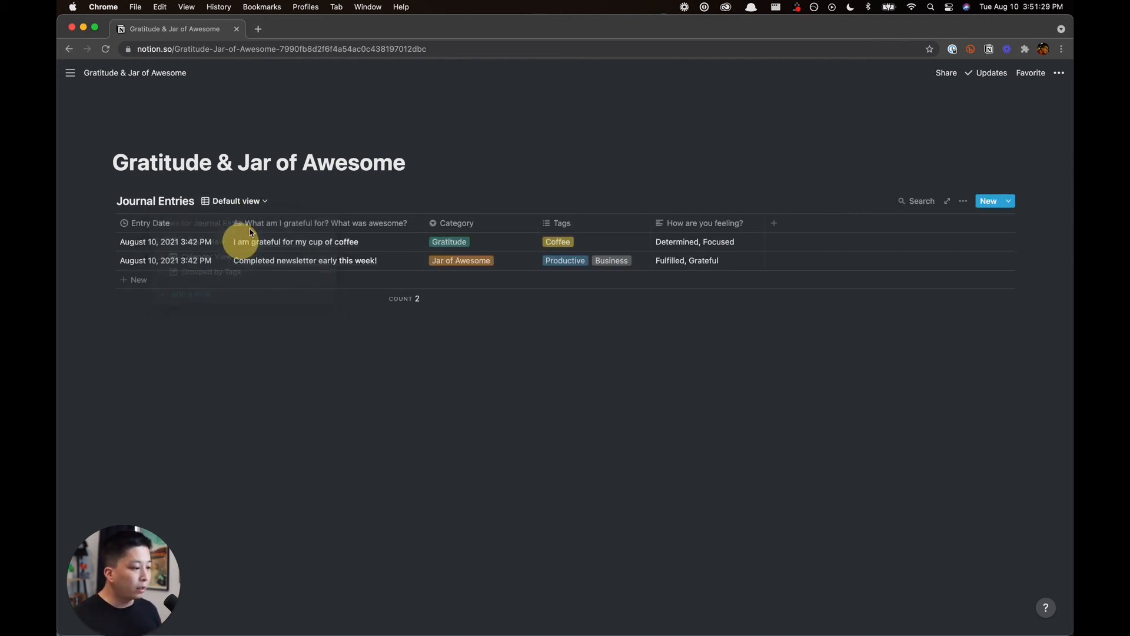
{"action": "left_click", "coordinate": [432, 388]}
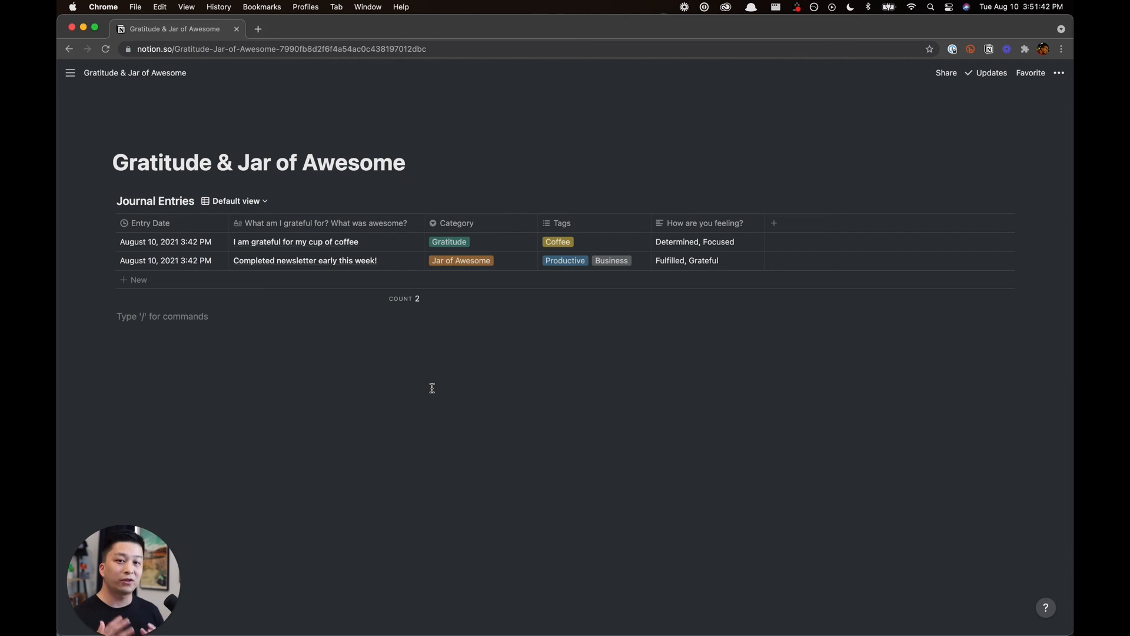